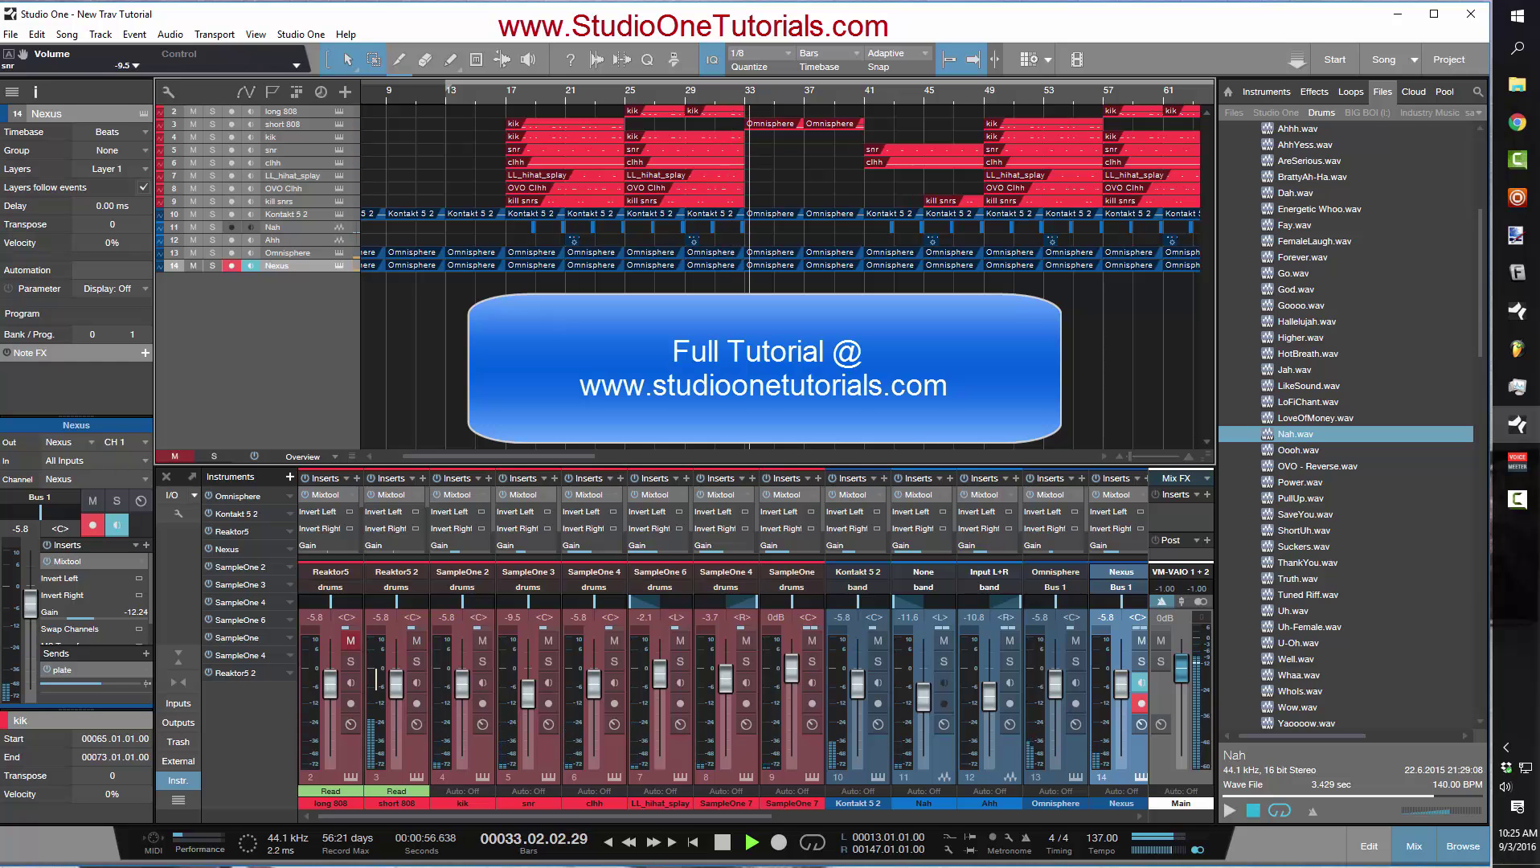
# - Stop playback and enlarge the arrangement tracks from the overview to the Tiny height
pyautogui.press('space')
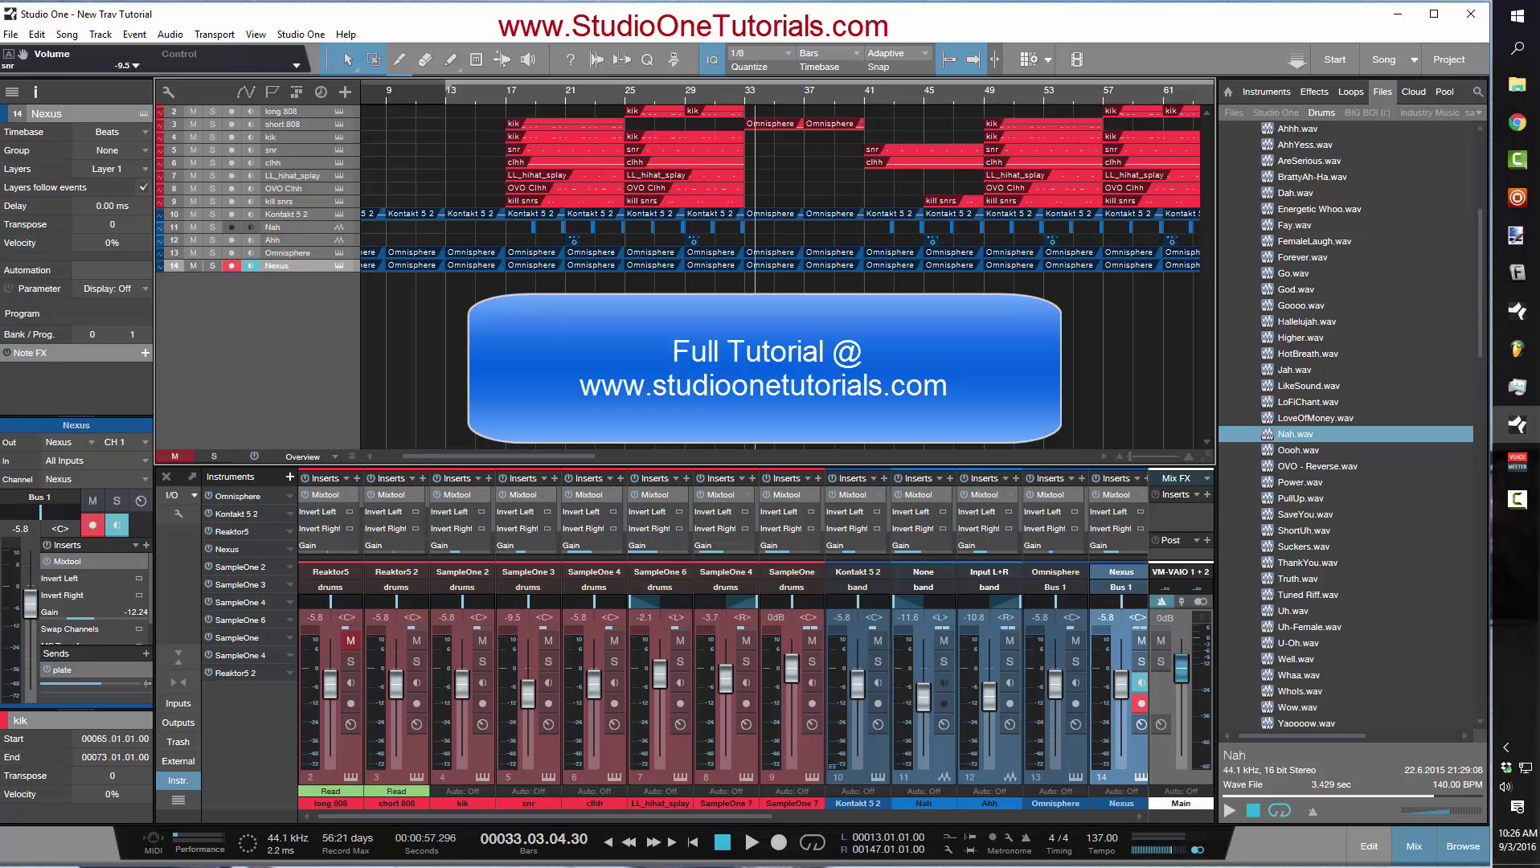
pyautogui.hotkey('shift', 'e')
pyautogui.hotkey('shift', 'e')
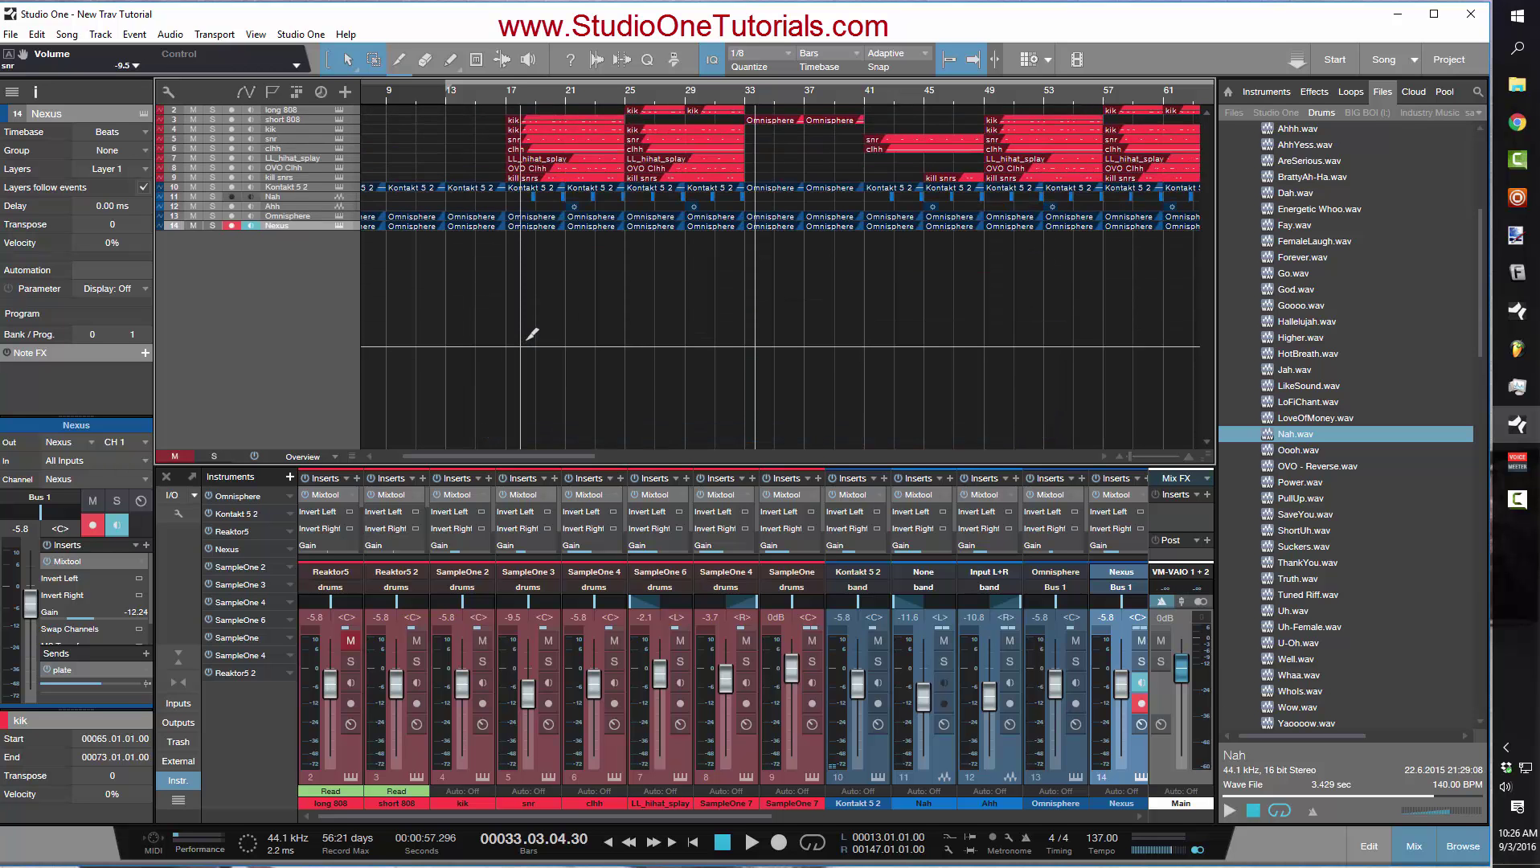
pyautogui.hotkey('shift', 'e')
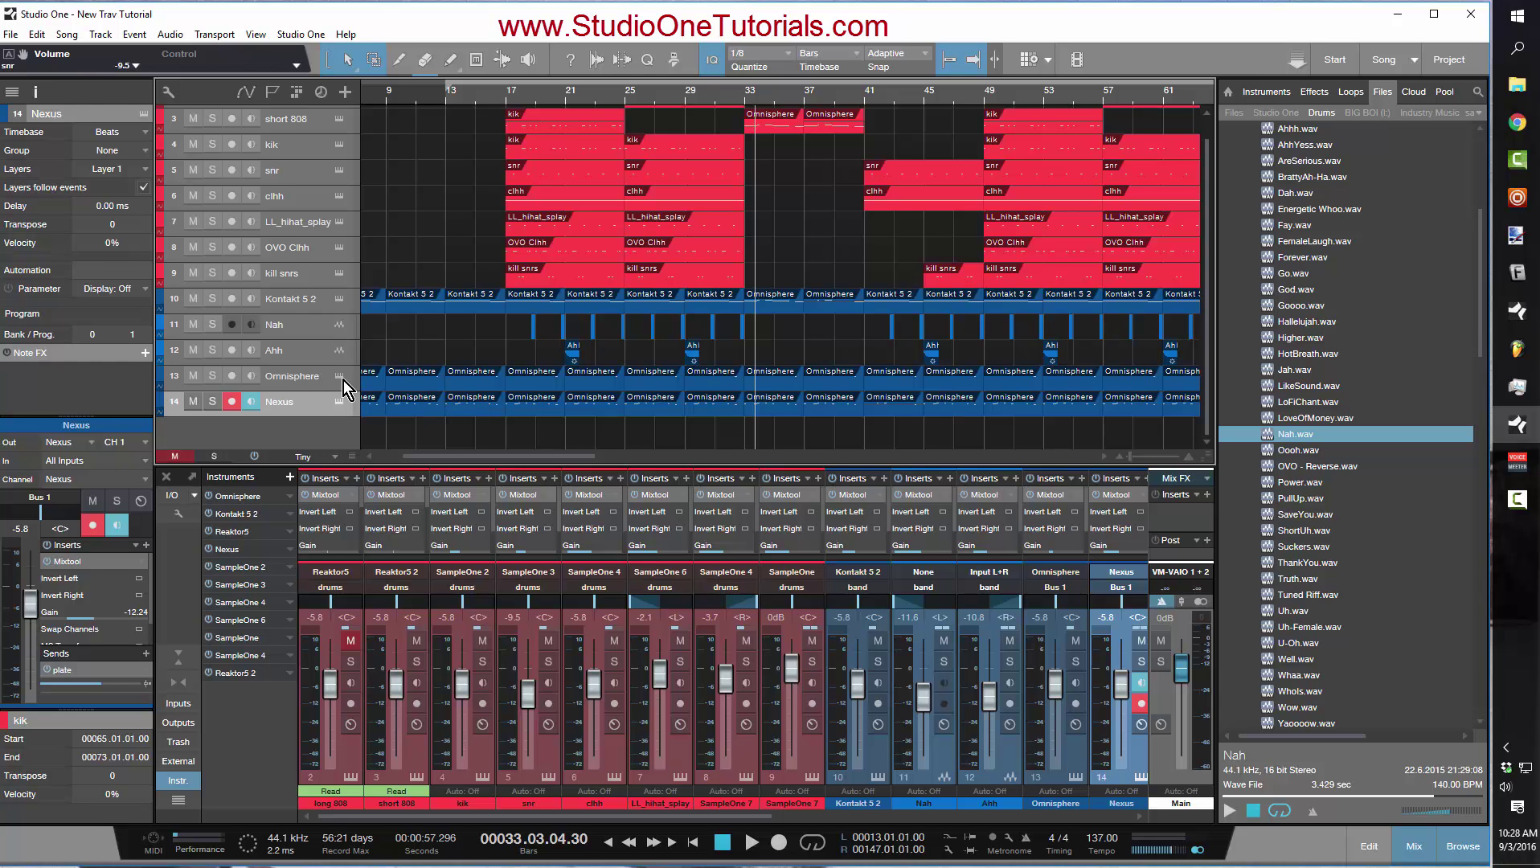
# - Solo the Omnisphere track and loop its event from bar 9 to bar 13
pyautogui.doubleClick(407, 383)
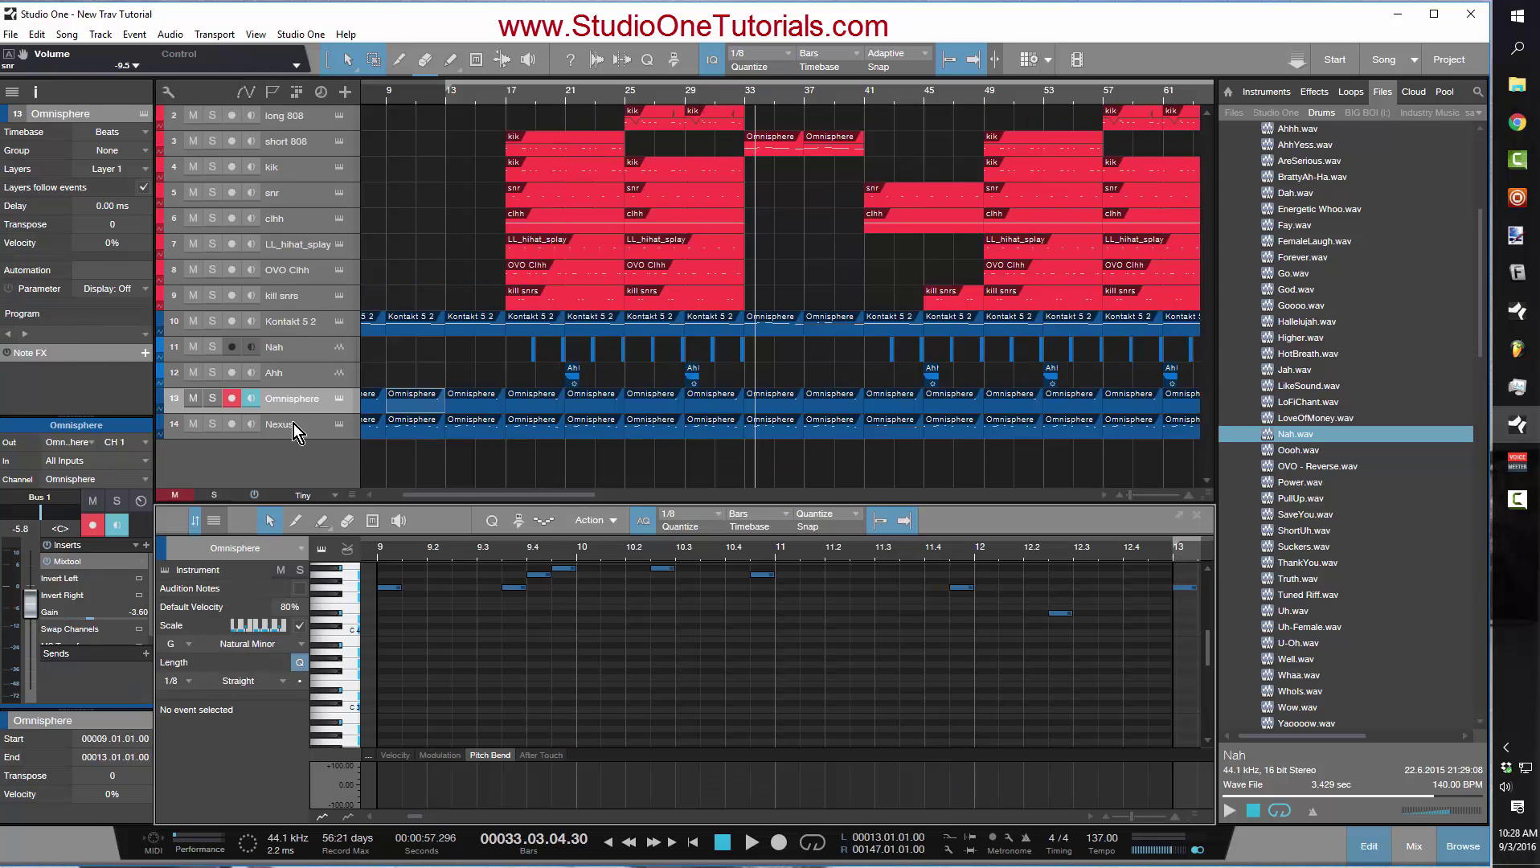
pyautogui.click(213, 400)
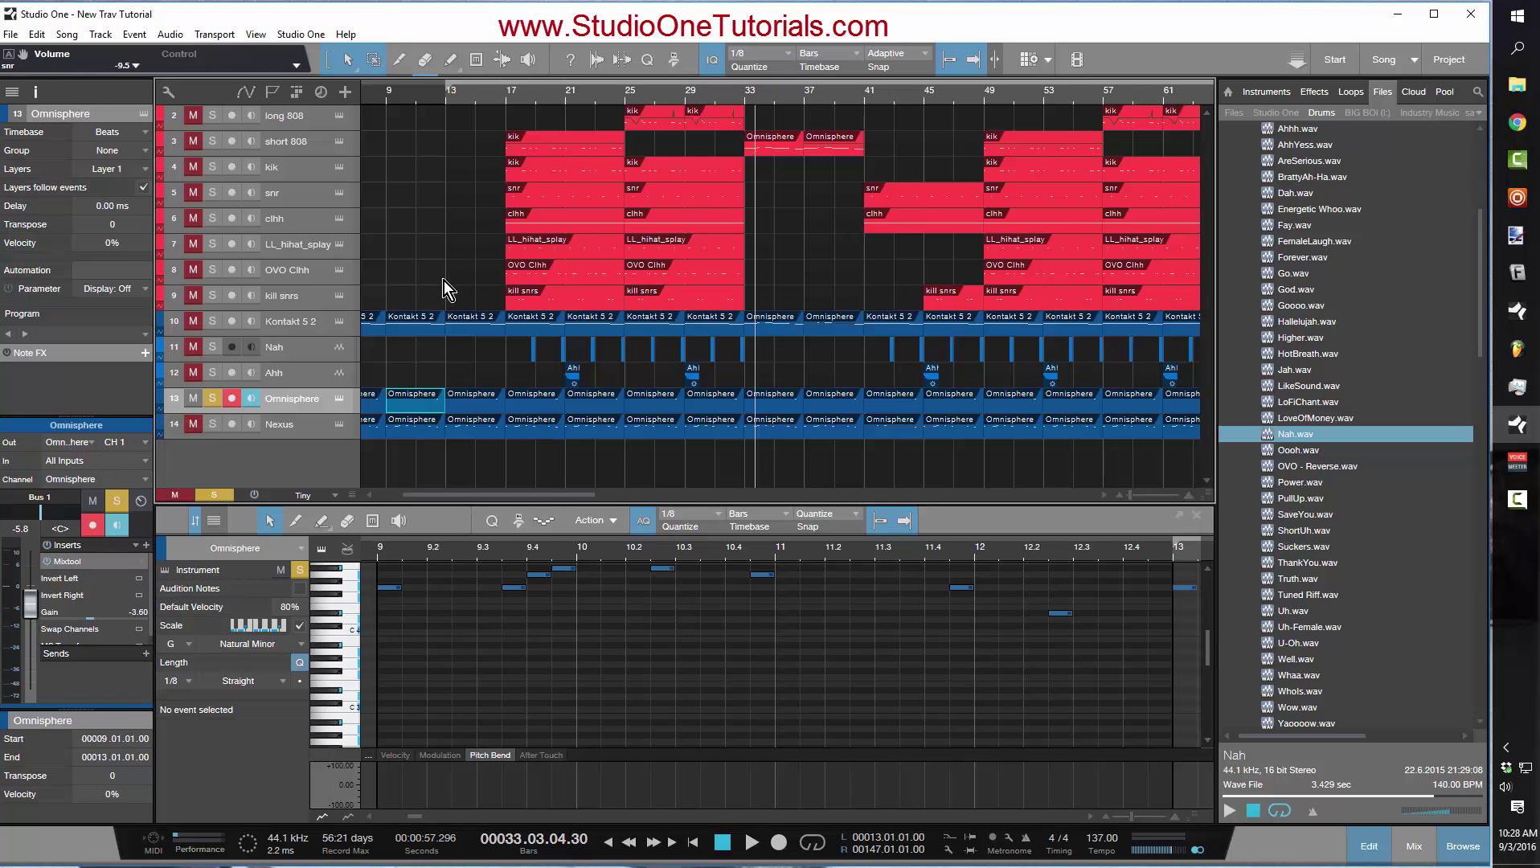
pyautogui.press('p')
pyautogui.press('l')
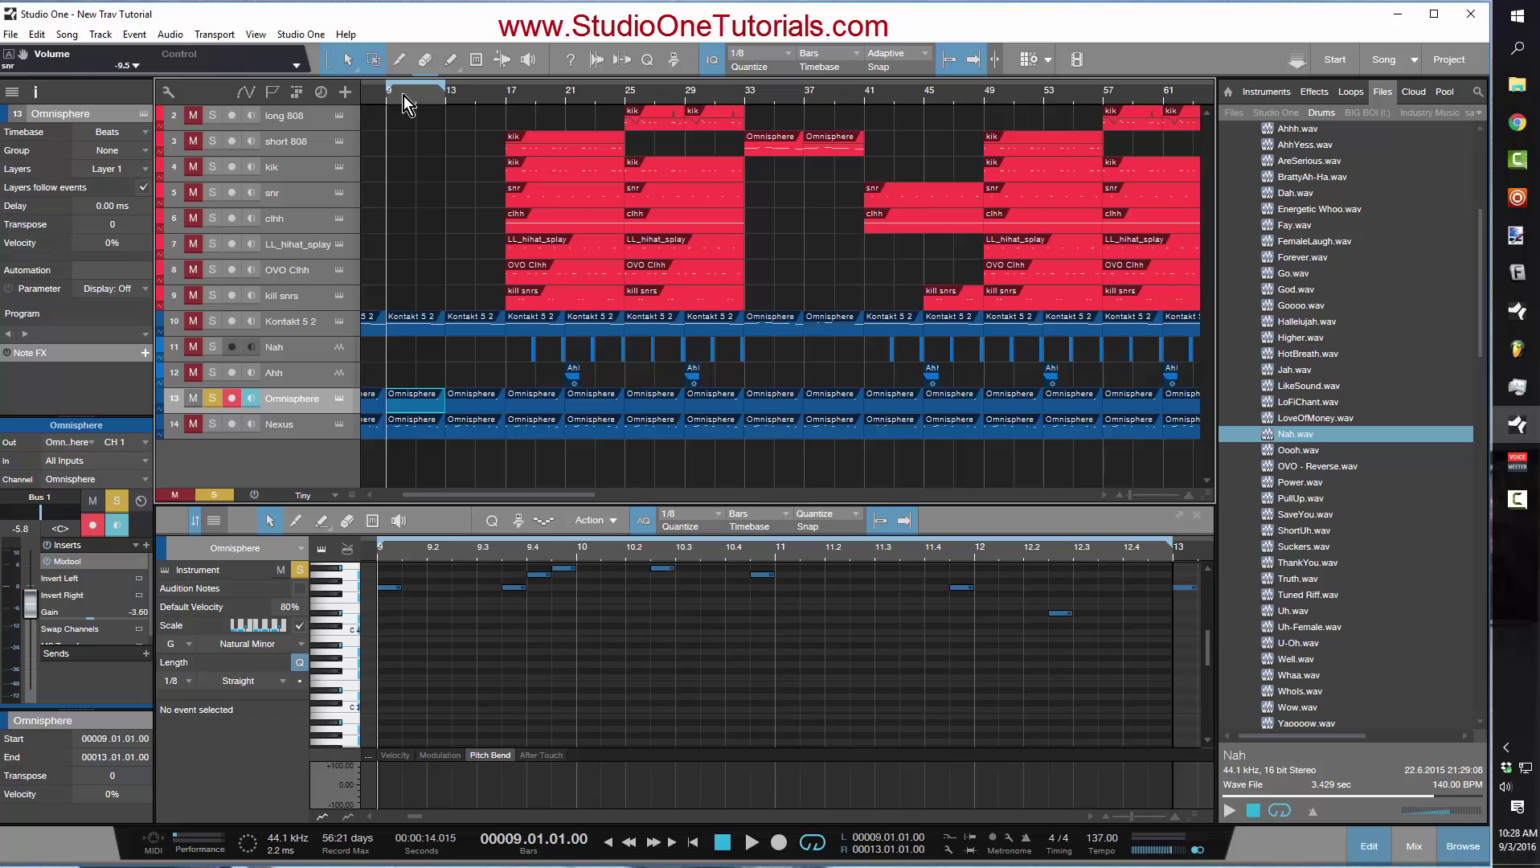
# - Open layer A of the Omnisphere instrument and audition the looped part with the Beads in the Bowls patch
pyautogui.click(340, 397)
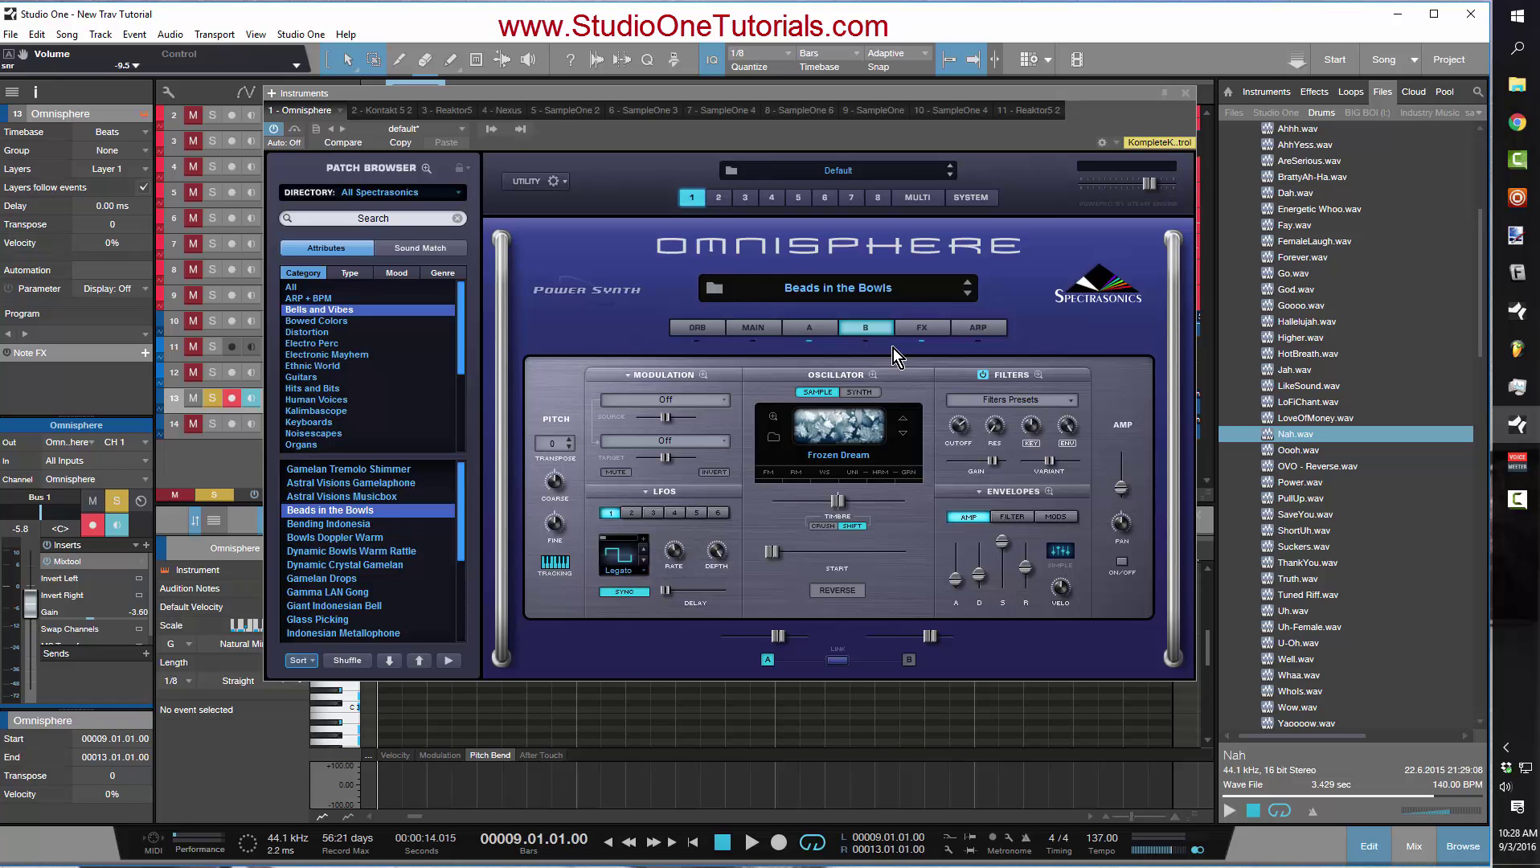
pyautogui.click(833, 329)
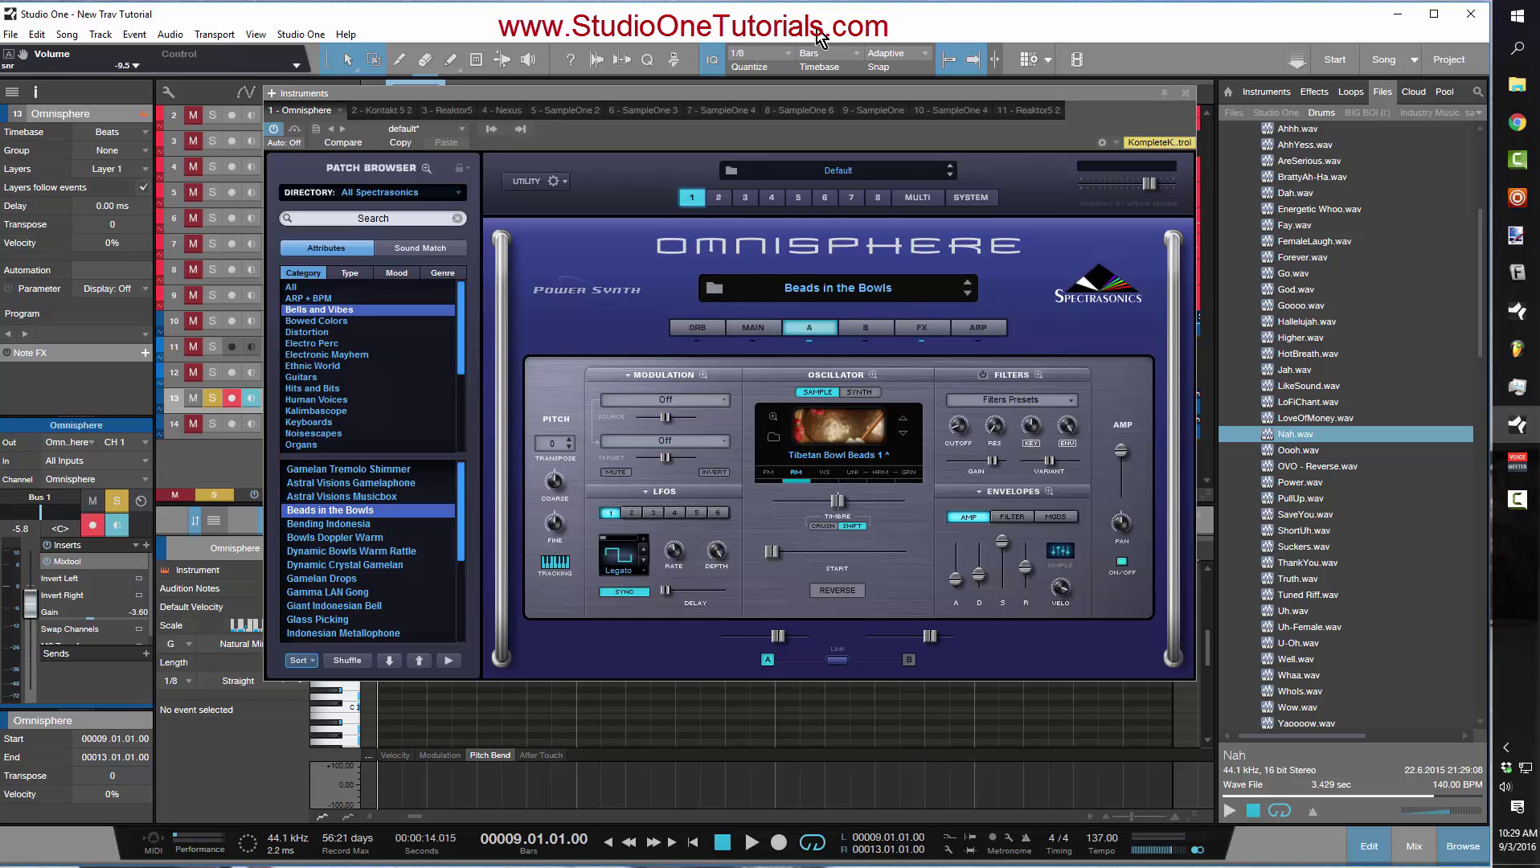
pyautogui.moveTo(745, 105); pyautogui.dragTo(666, 336)
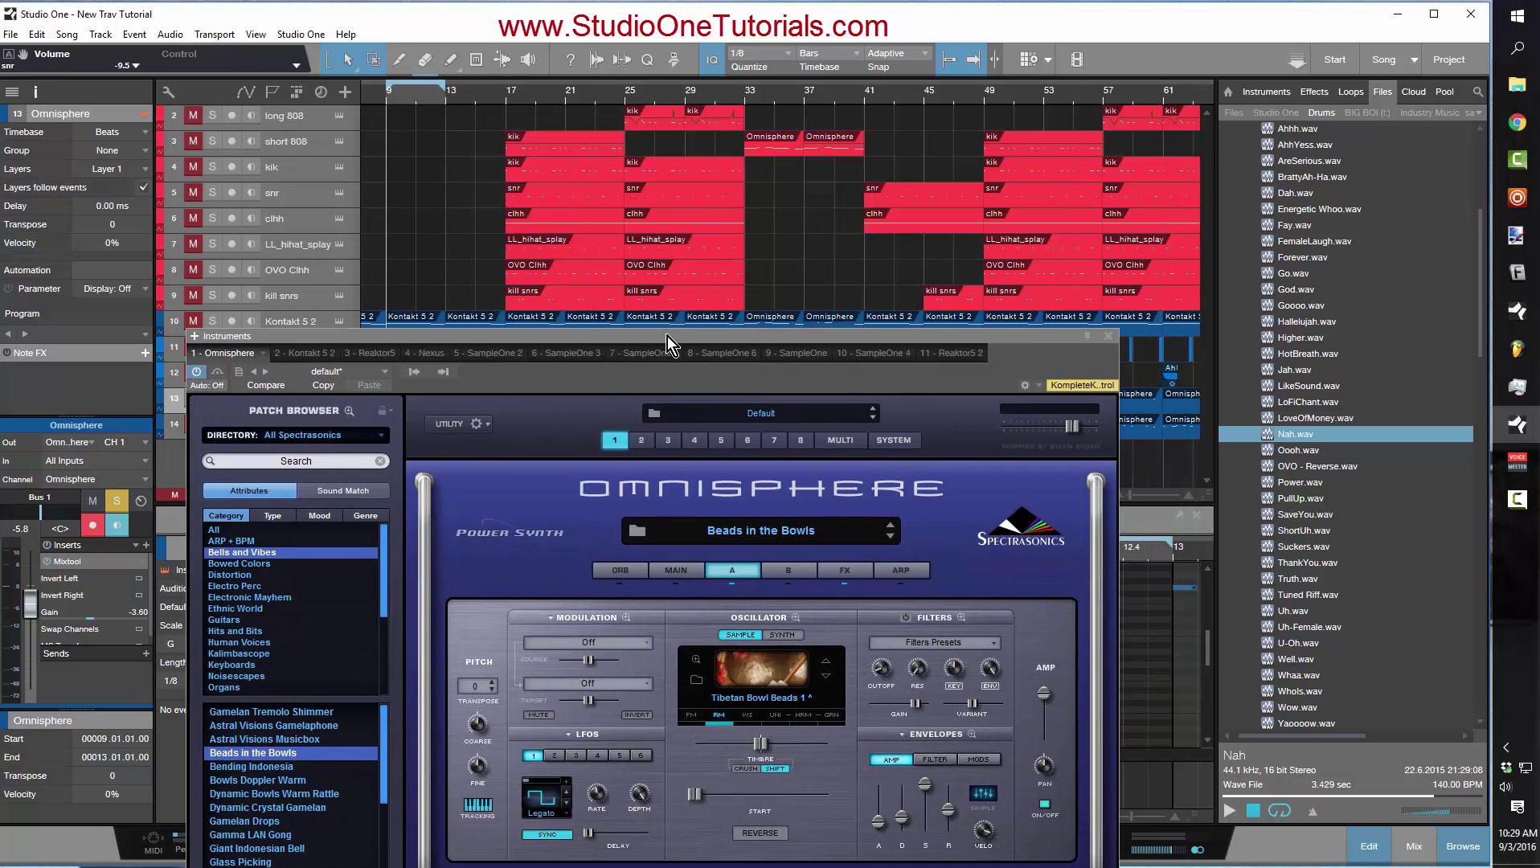
pyautogui.moveTo(878, 821); pyautogui.dragTo(878, 831)
pyautogui.press('space')
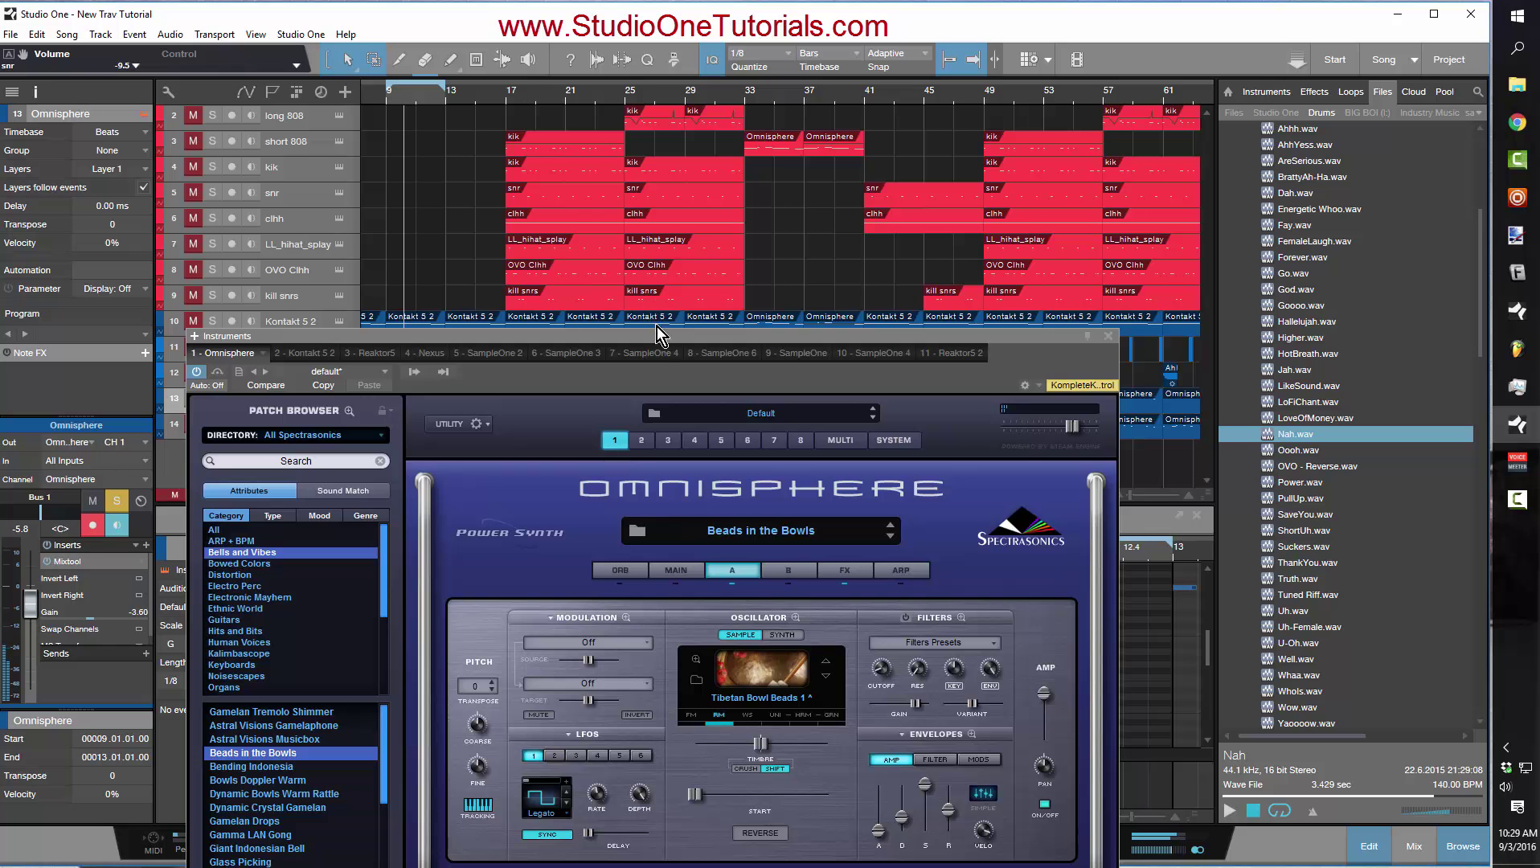
pyautogui.moveTo(666, 336); pyautogui.dragTo(785, 182)
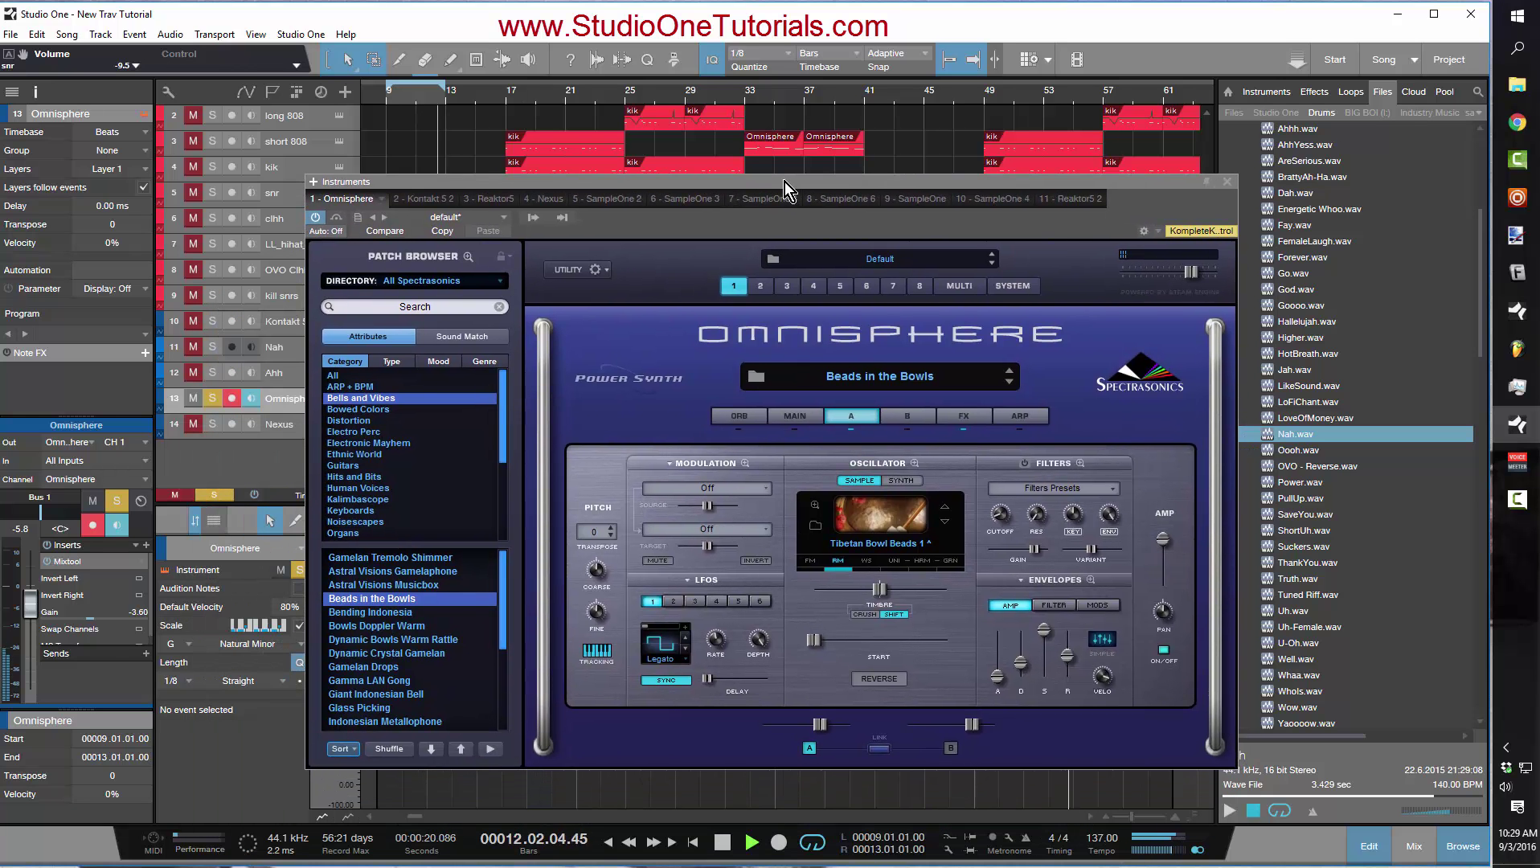
pyautogui.press('space')
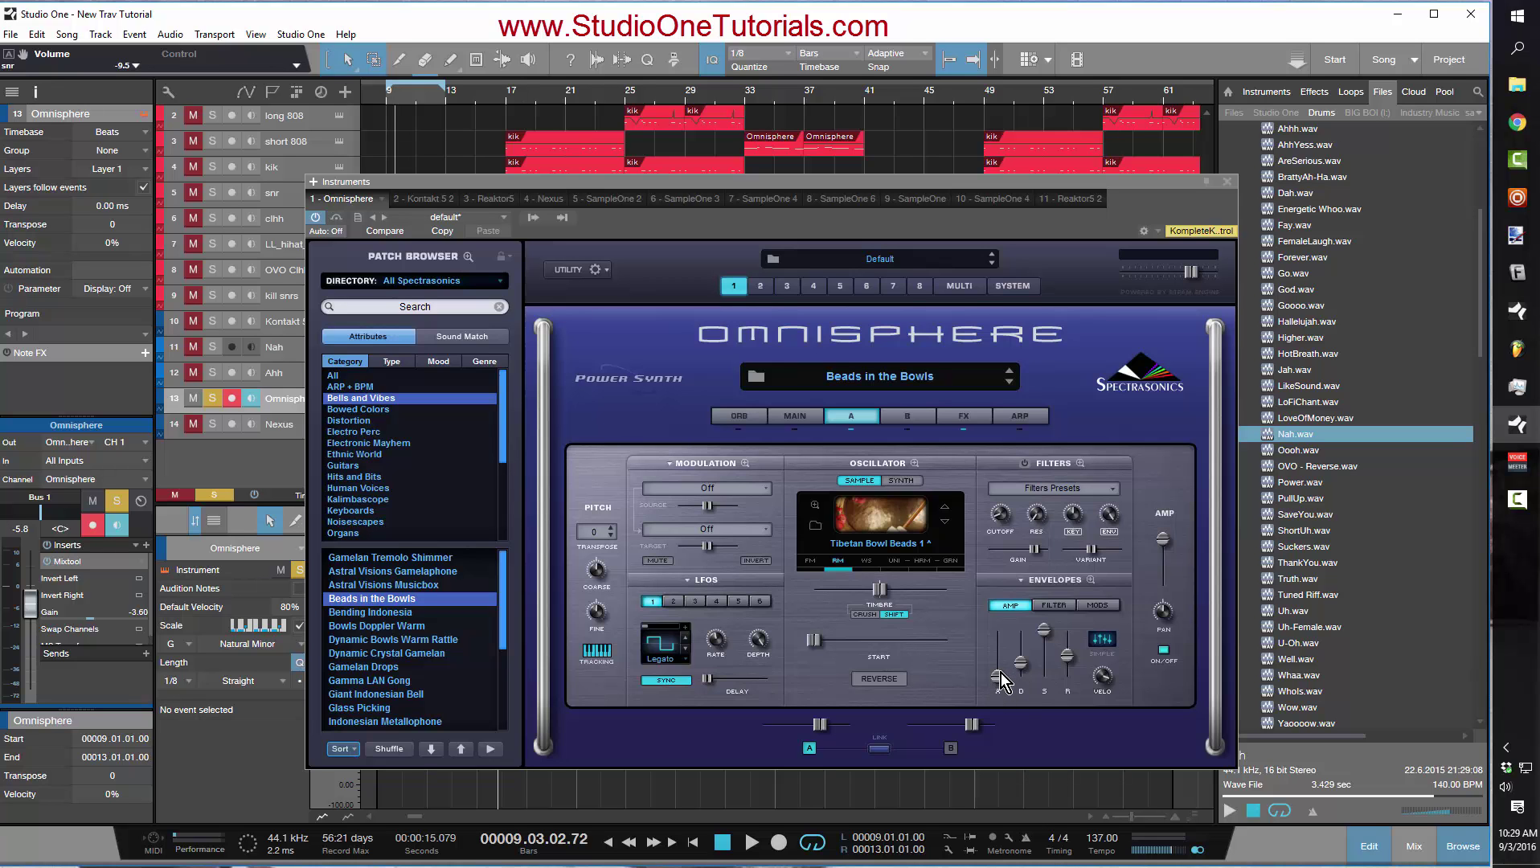
# - Raise layer A's amp envelope attack slightly, comparing it with the shorter attack during loop playback
pyautogui.moveTo(993, 687); pyautogui.dragTo(993, 682)
pyautogui.press('space')
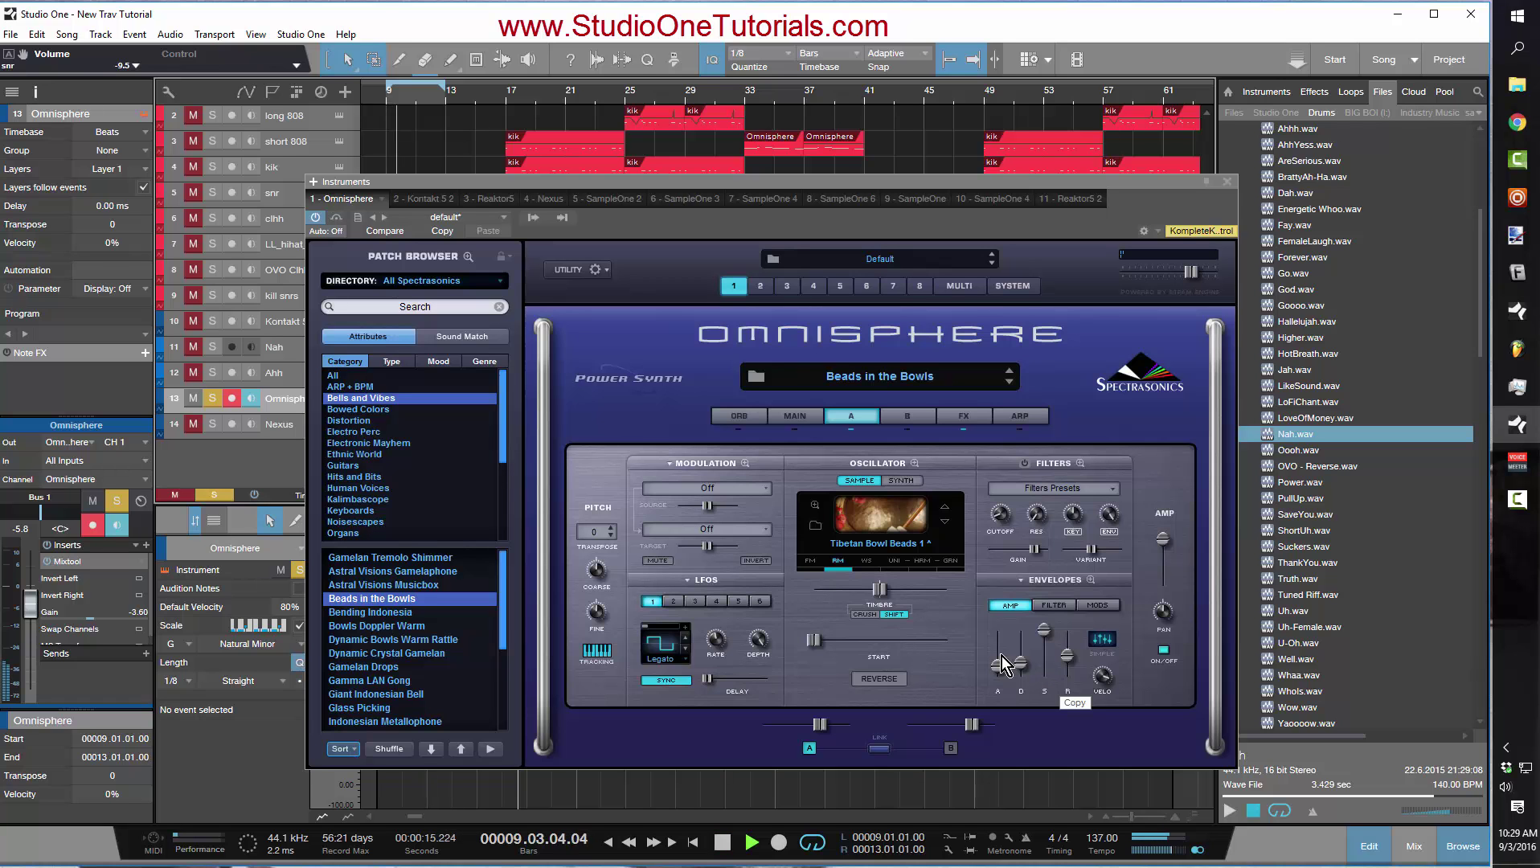
pyautogui.moveTo(997, 668); pyautogui.dragTo(998, 664)
pyautogui.press('space')
pyautogui.press('space')
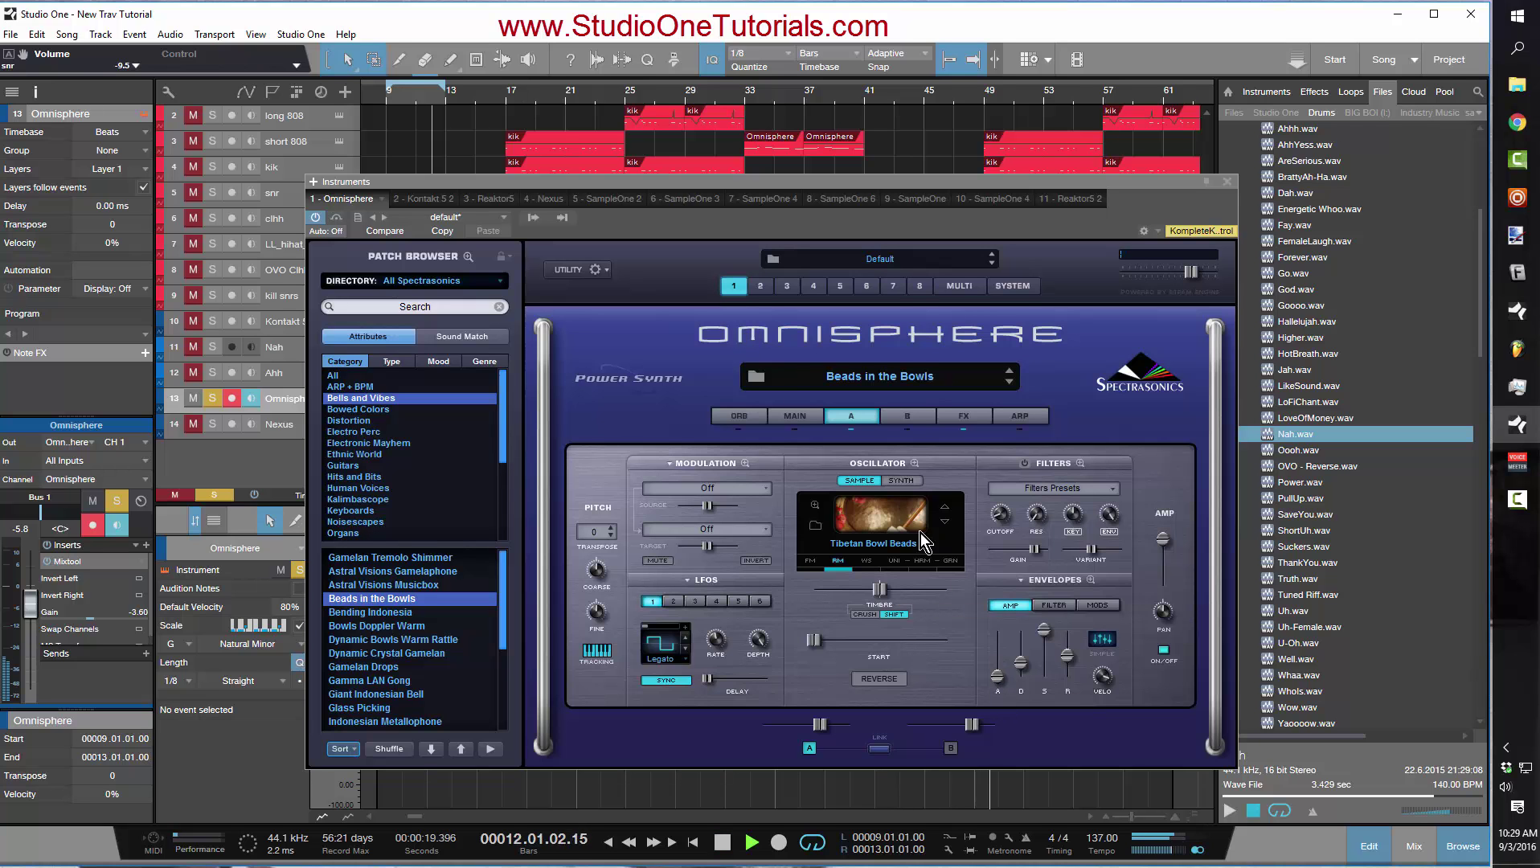
pyautogui.moveTo(1002, 682); pyautogui.dragTo(1001, 667)
pyautogui.press('space')
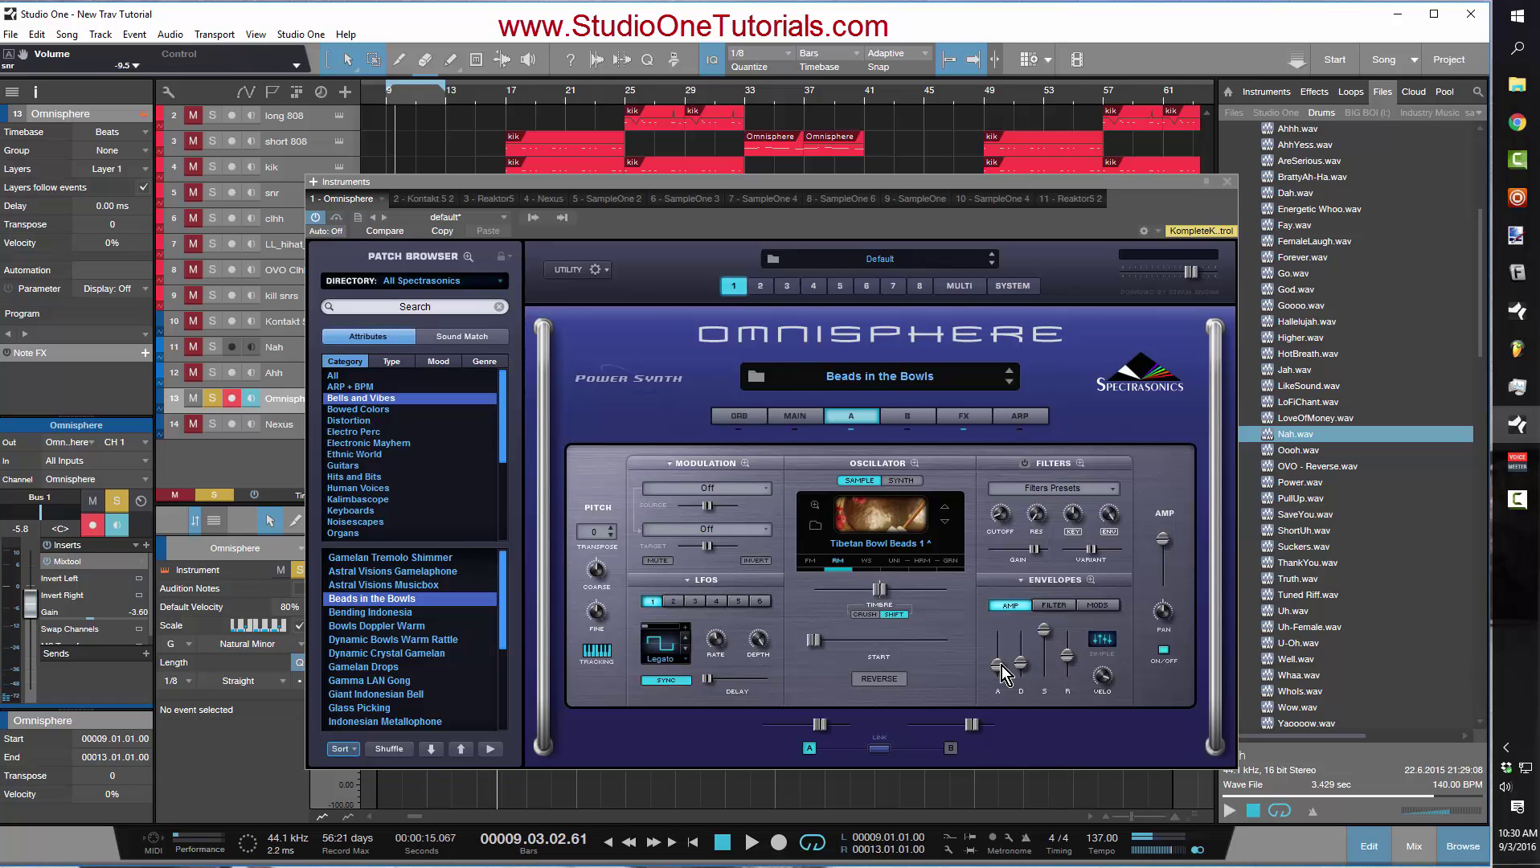
# - Examine layer B's Frozen Dream source in the Soundsource Browser and turn layer B on
pyautogui.click(928, 415)
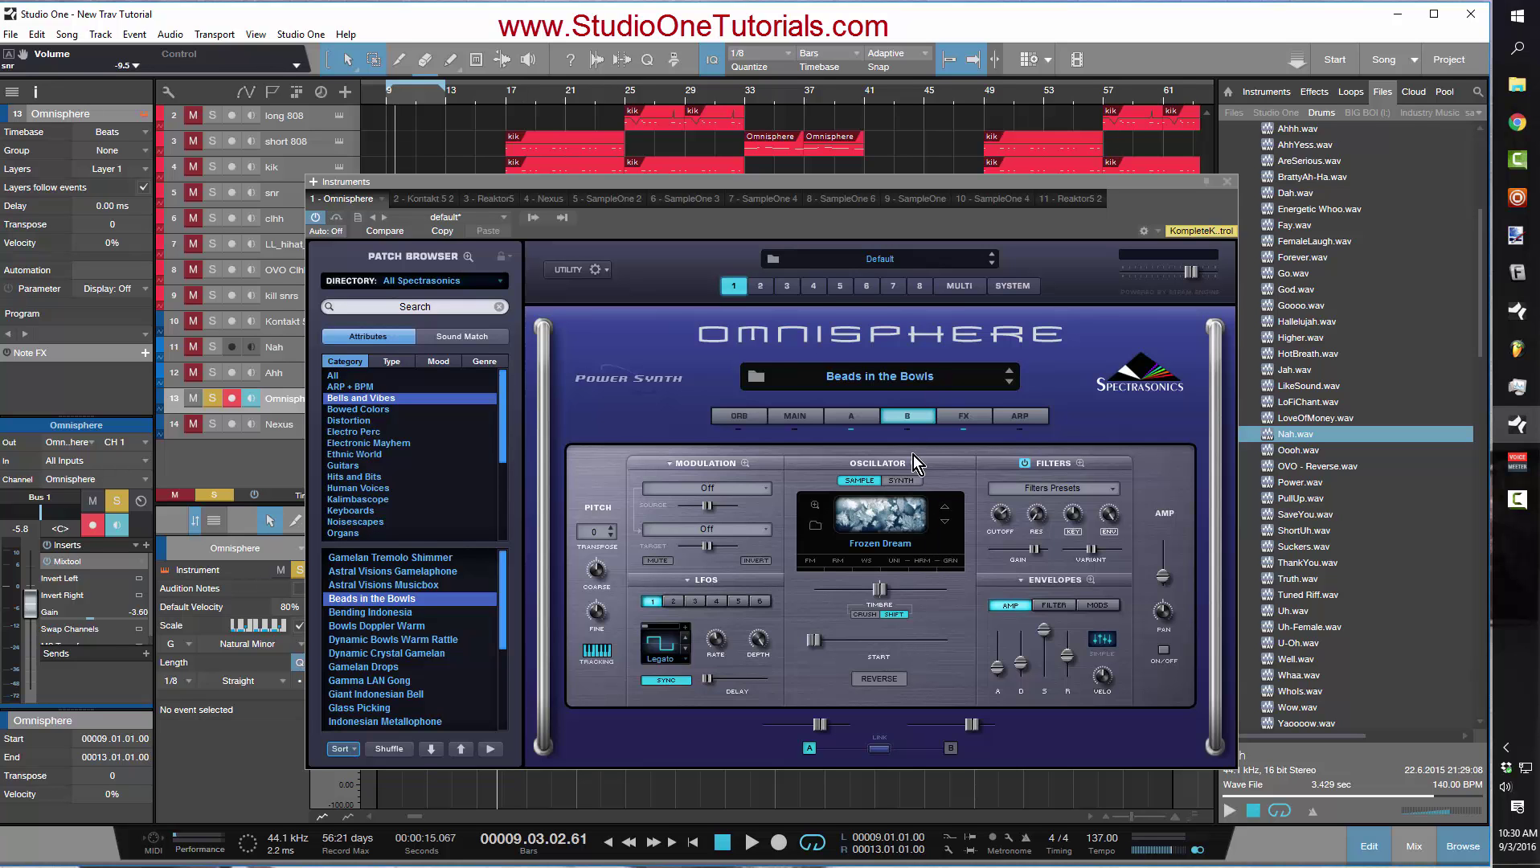
pyautogui.click(817, 526)
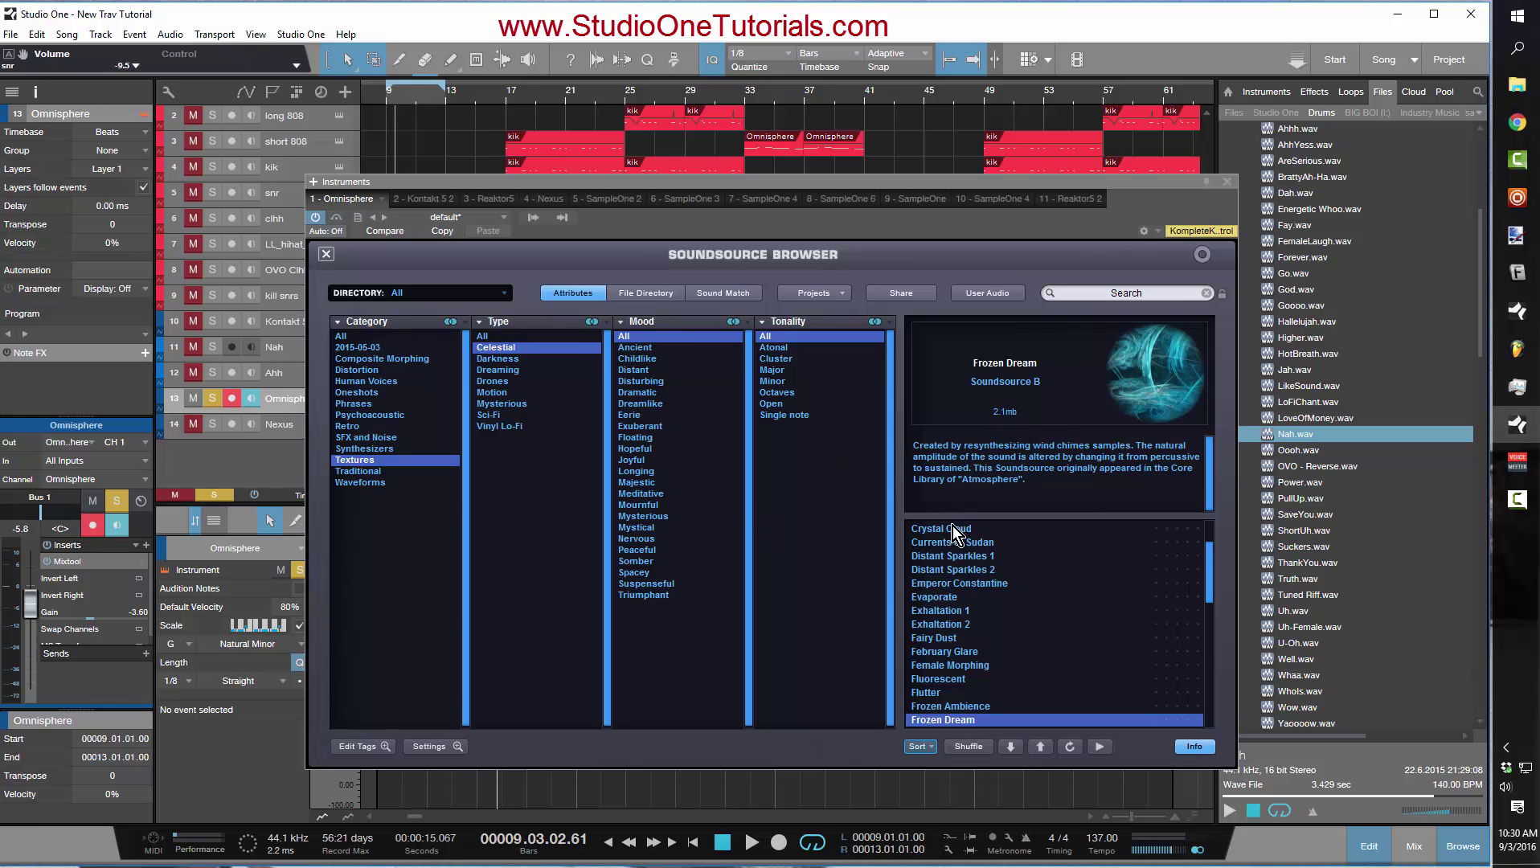
pyautogui.click(1227, 184)
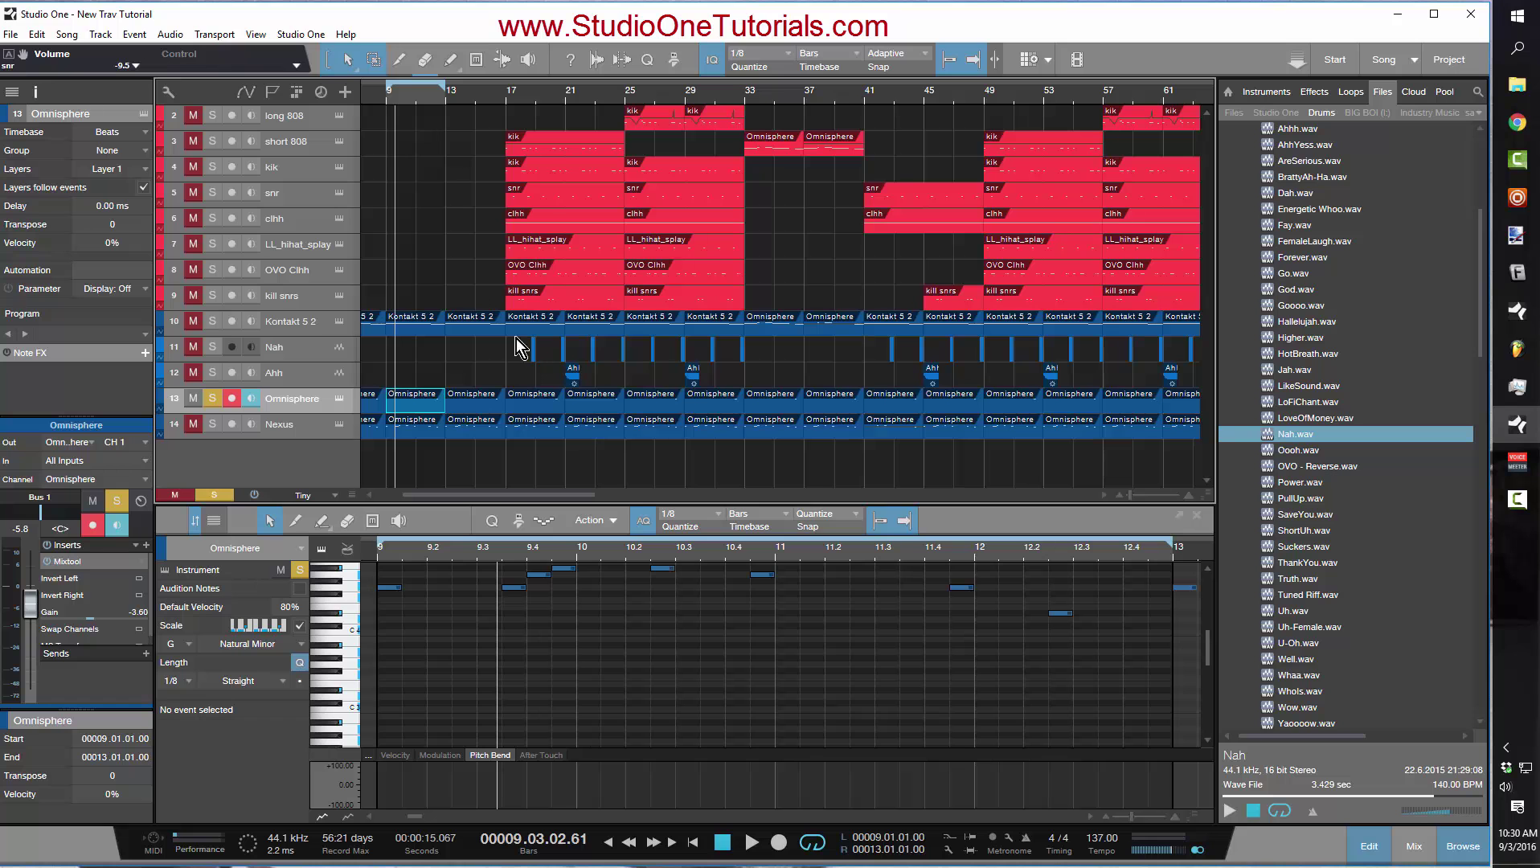
pyautogui.click(340, 399)
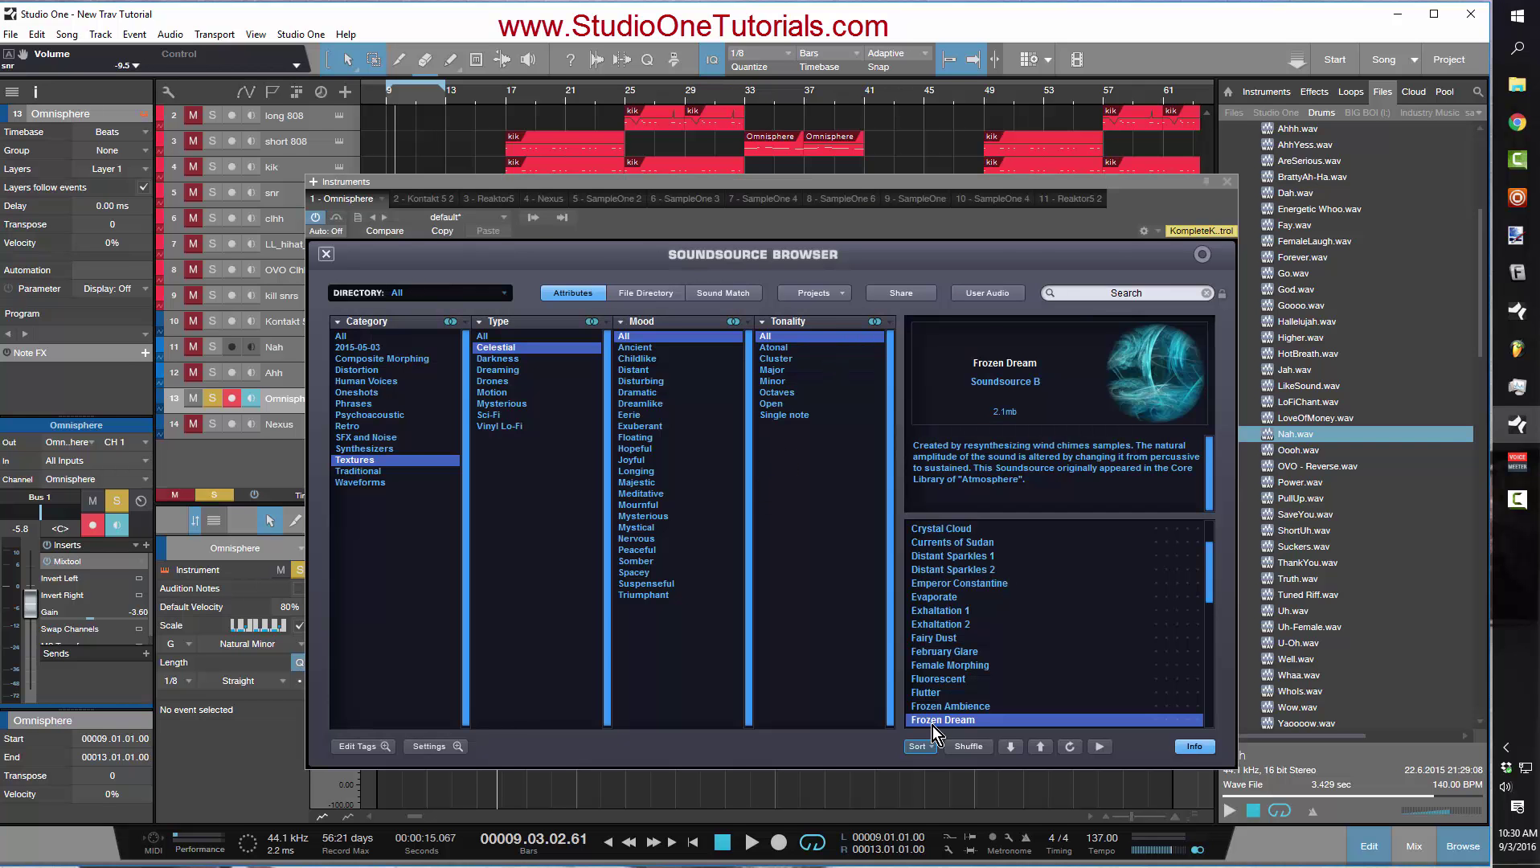
pyautogui.click(327, 254)
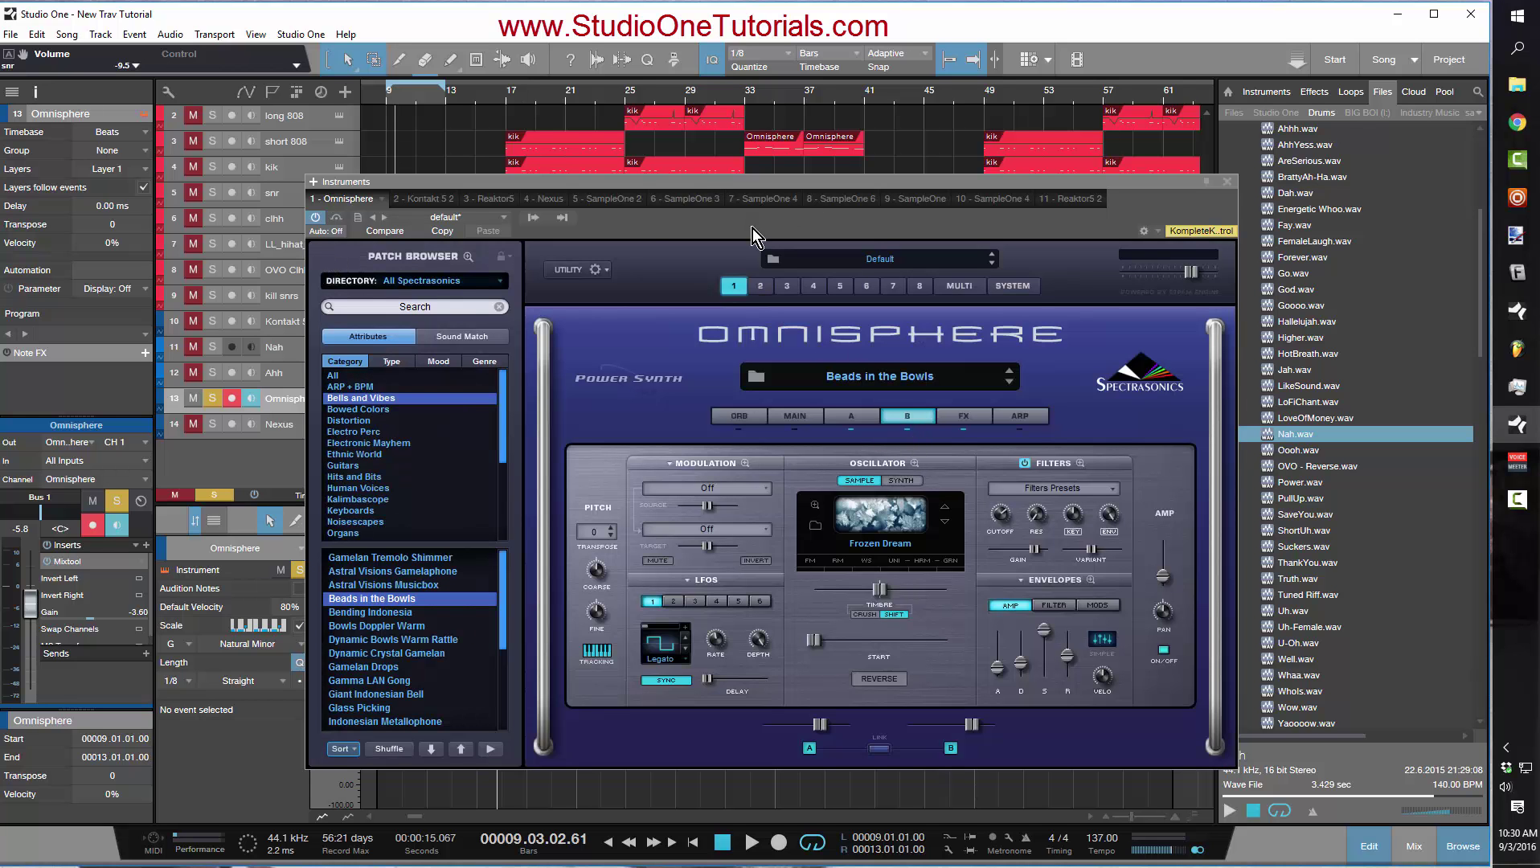
# - Play the loop from bar 9 to hear layers A and B together
pyautogui.click(388, 104)
pyautogui.press('space')
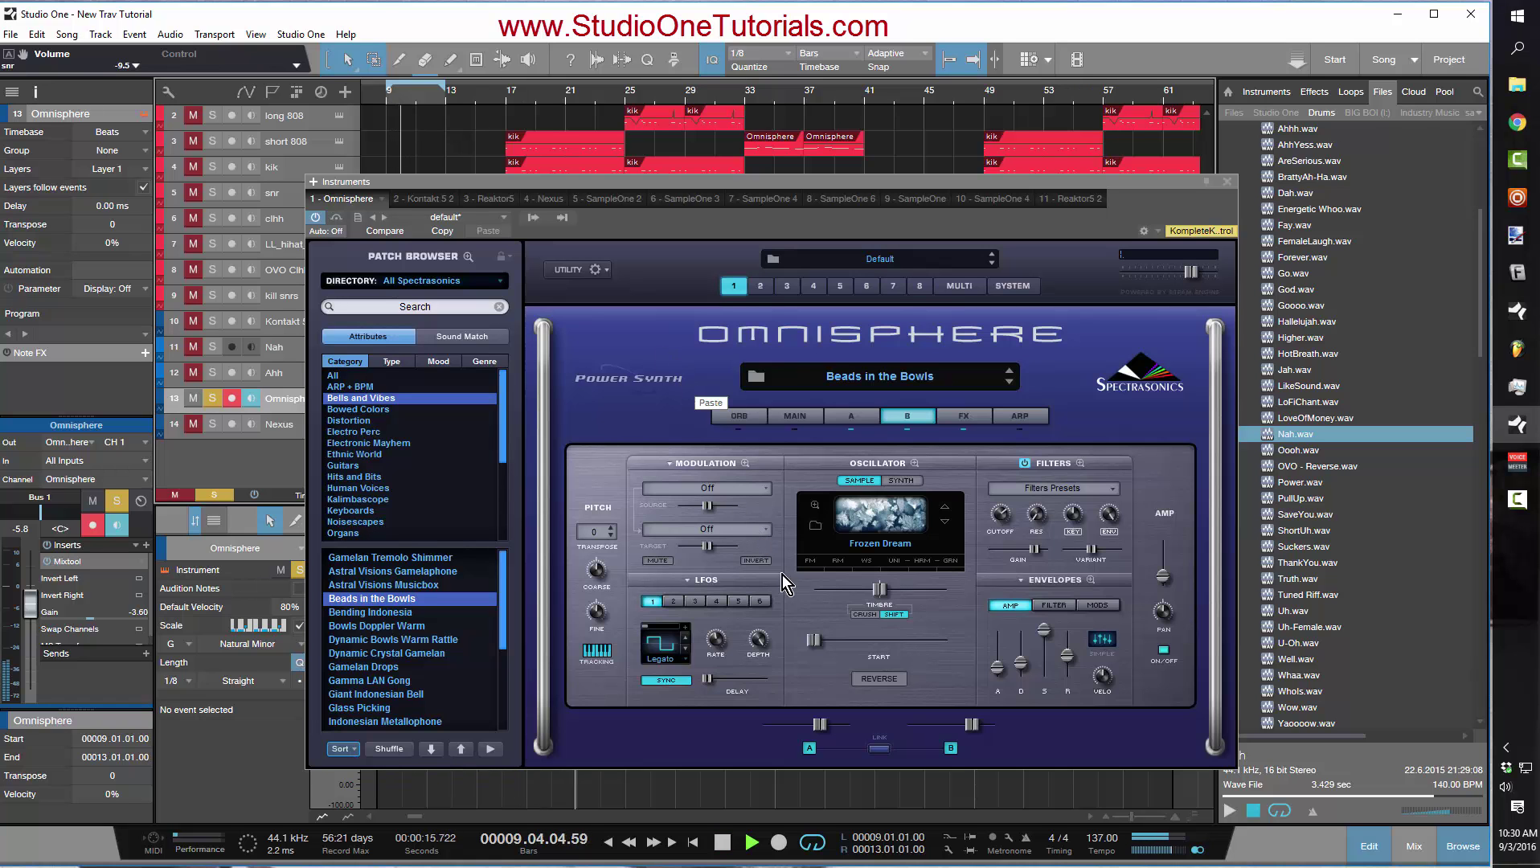
pyautogui.press('space')
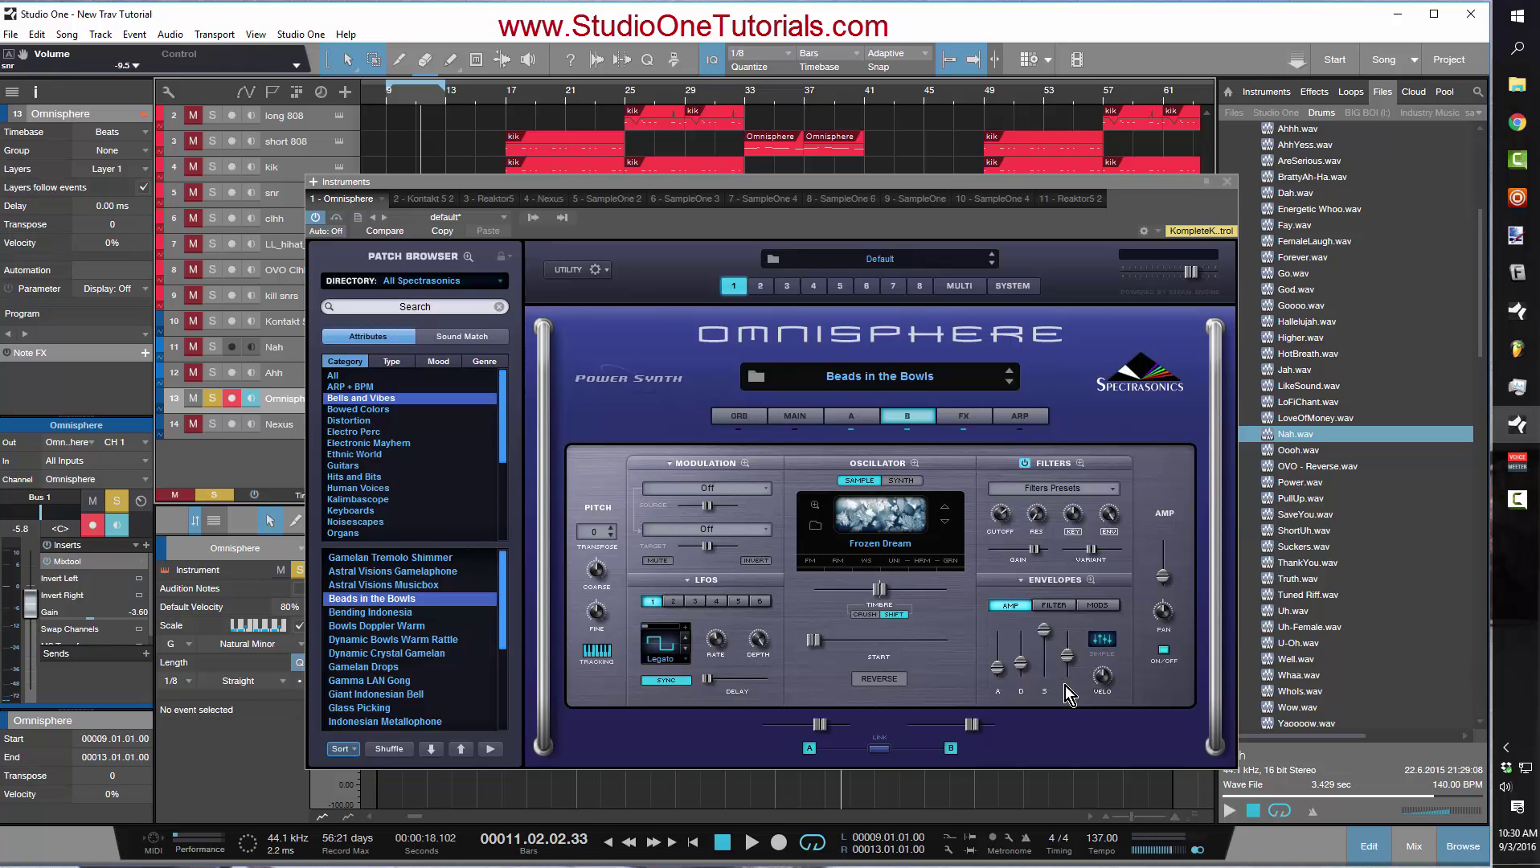
# - Fine-tune layer B's amp envelope release while playing the loop from bar 9, and stop playback
pyautogui.click(389, 104)
pyautogui.press('space')
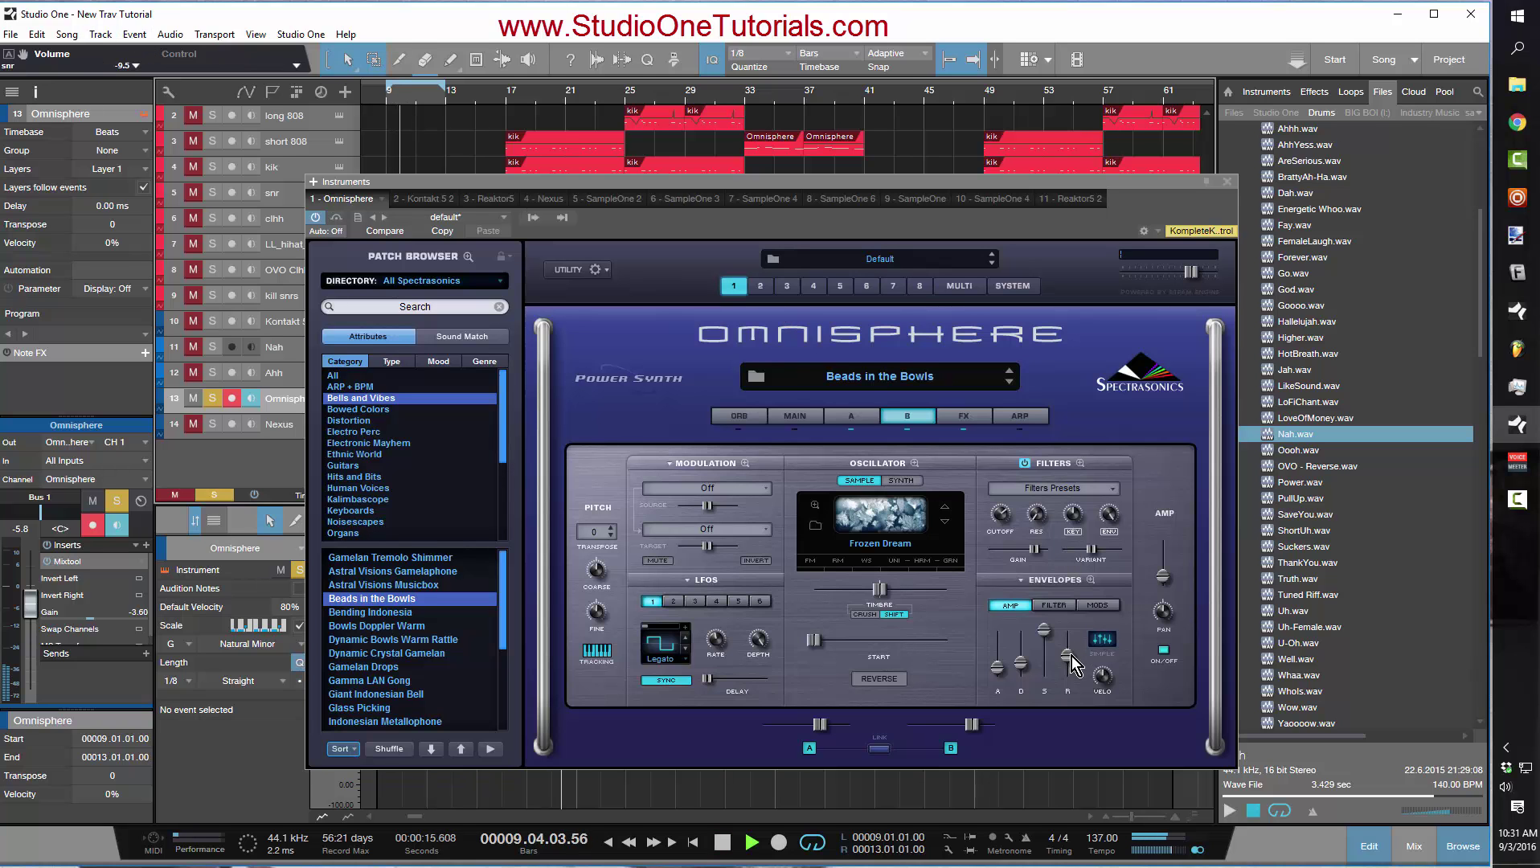
pyautogui.moveTo(1072, 657)
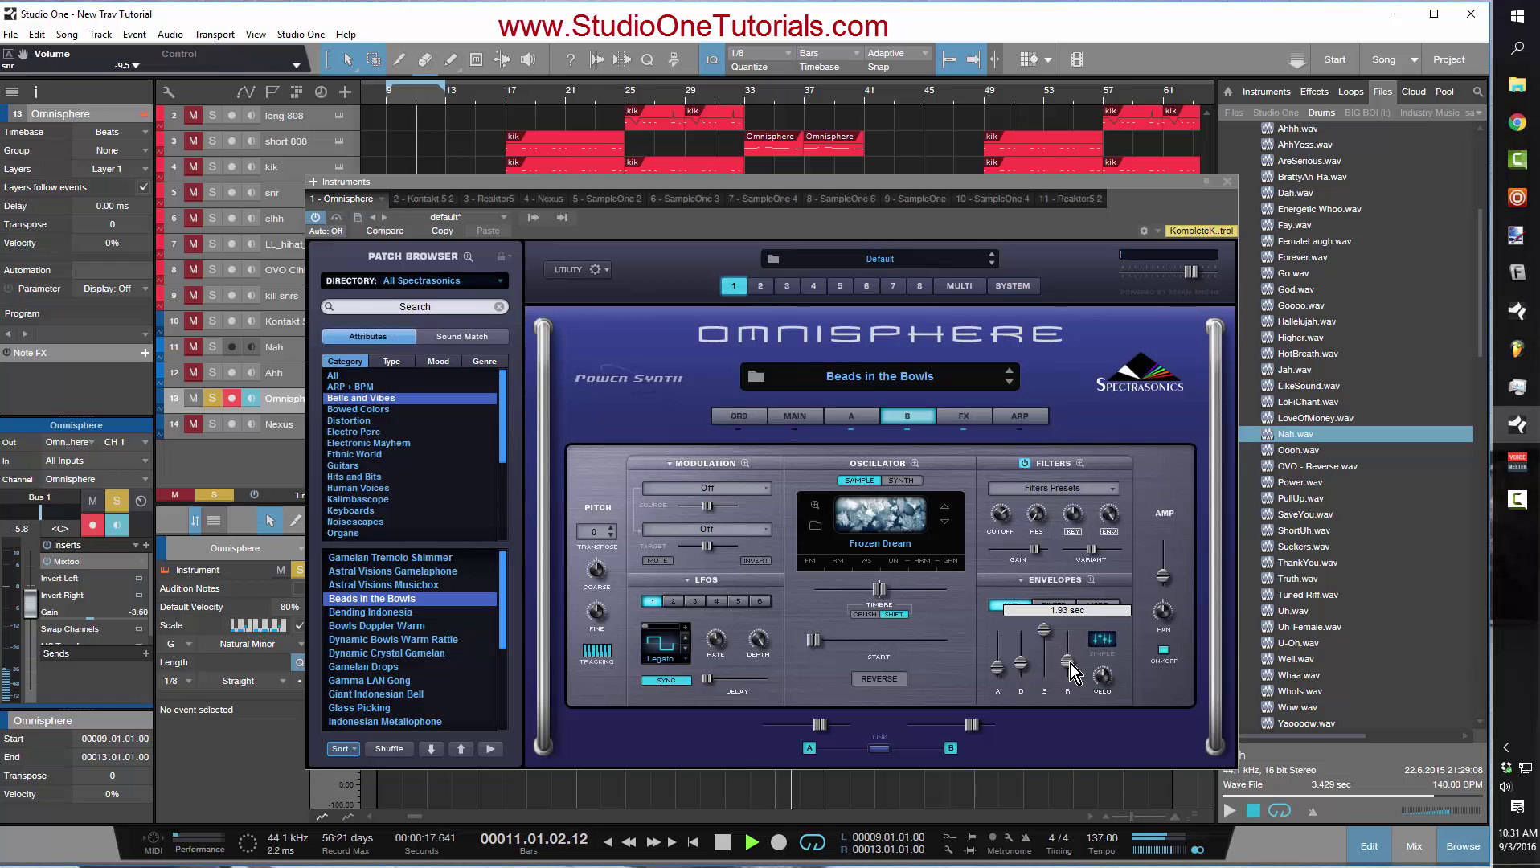
pyautogui.scroll(2, 1070, 661)
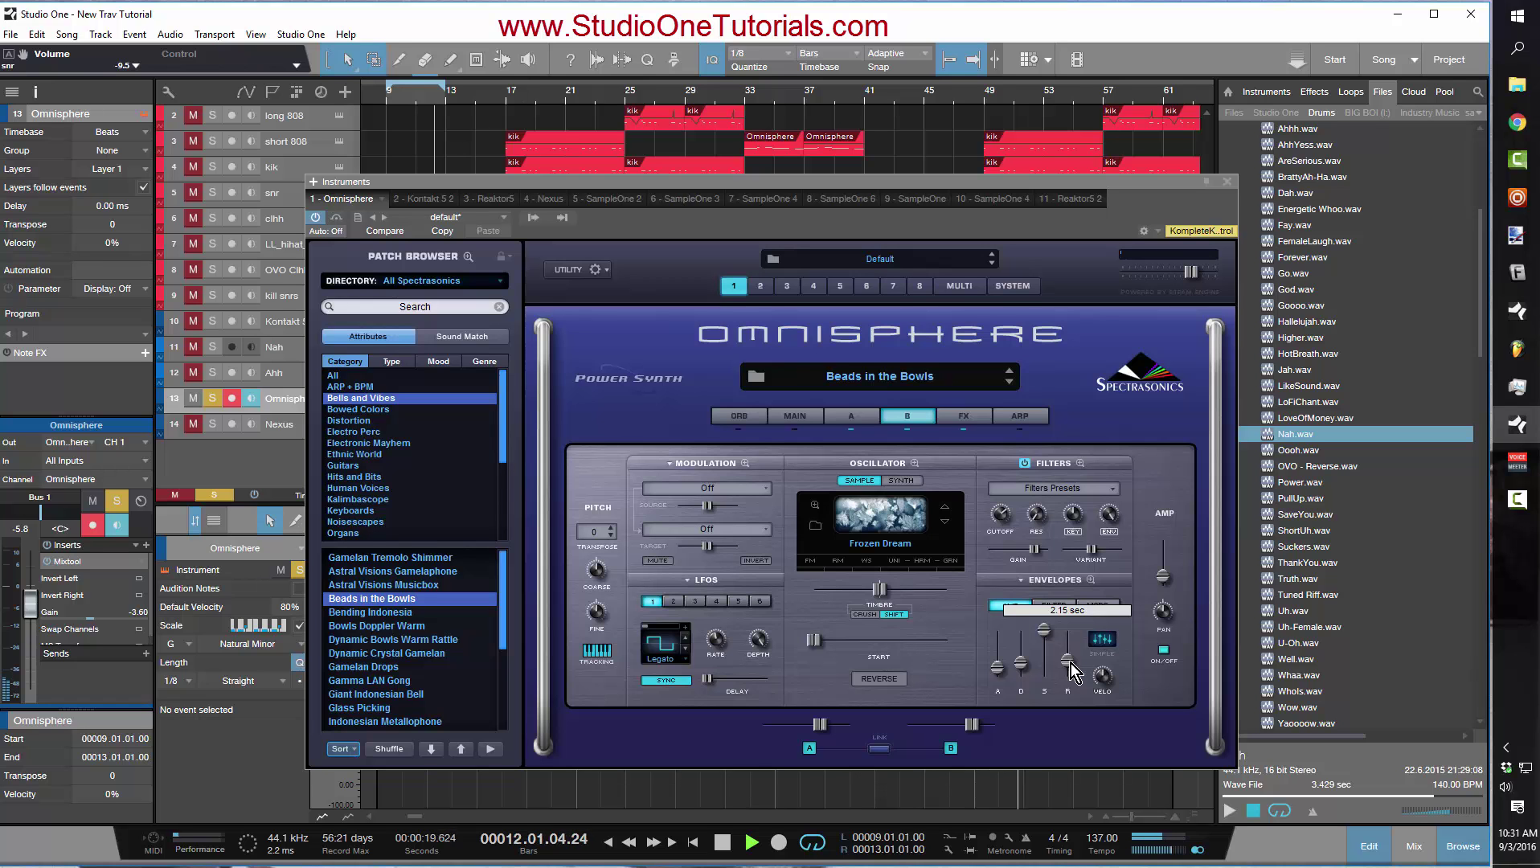
pyautogui.scroll(2, 1071, 661)
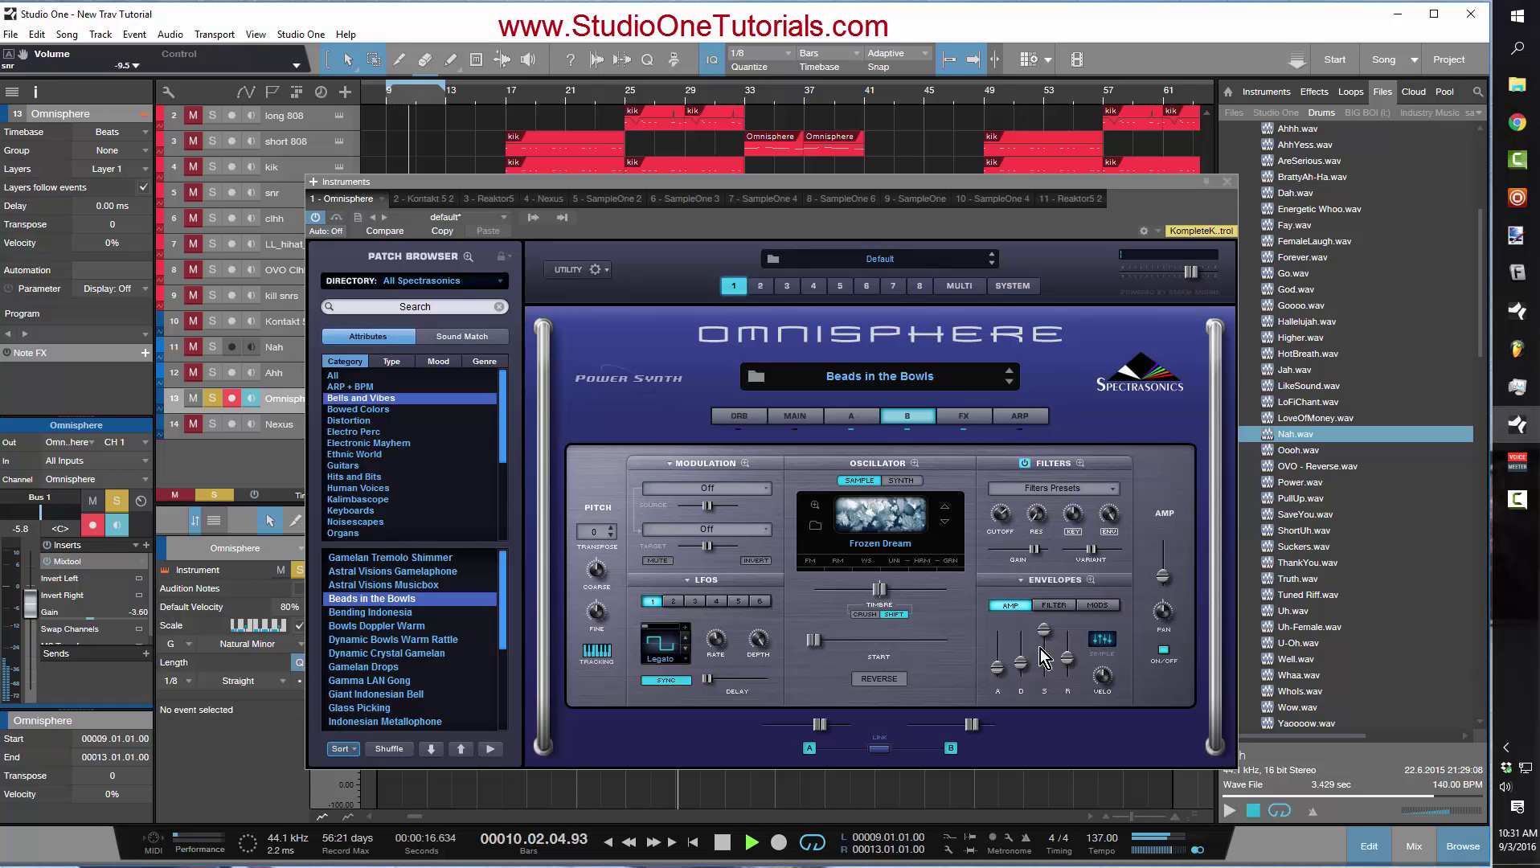
pyautogui.press('space')
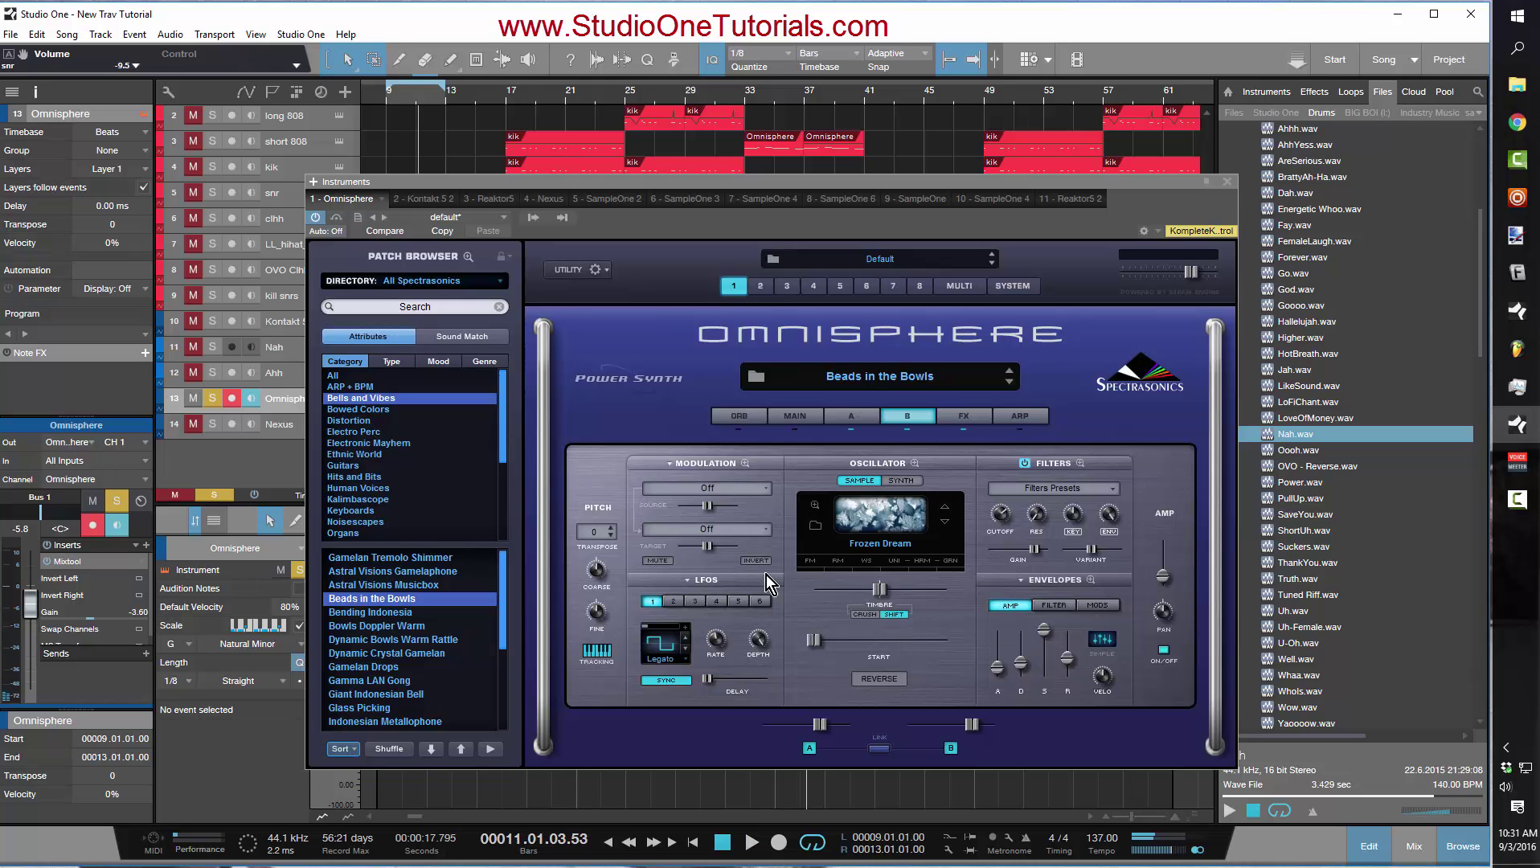
# - Close the instrument window, solo the drum tracks from long 808 to kill snrs with Omnisphere, and play from bar 17
pyautogui.click(1226, 182)
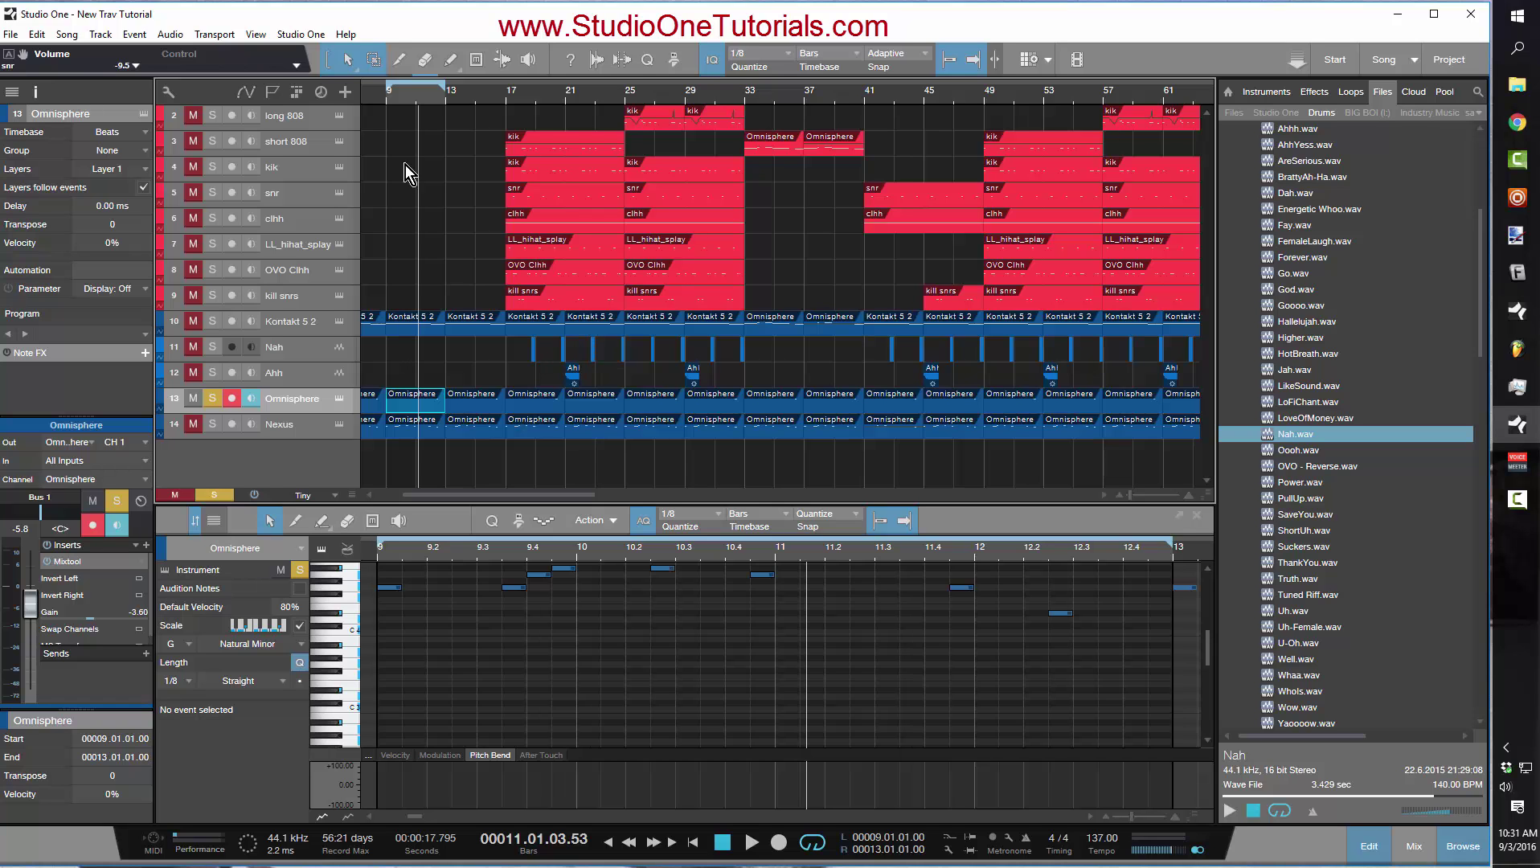
pyautogui.click(510, 100)
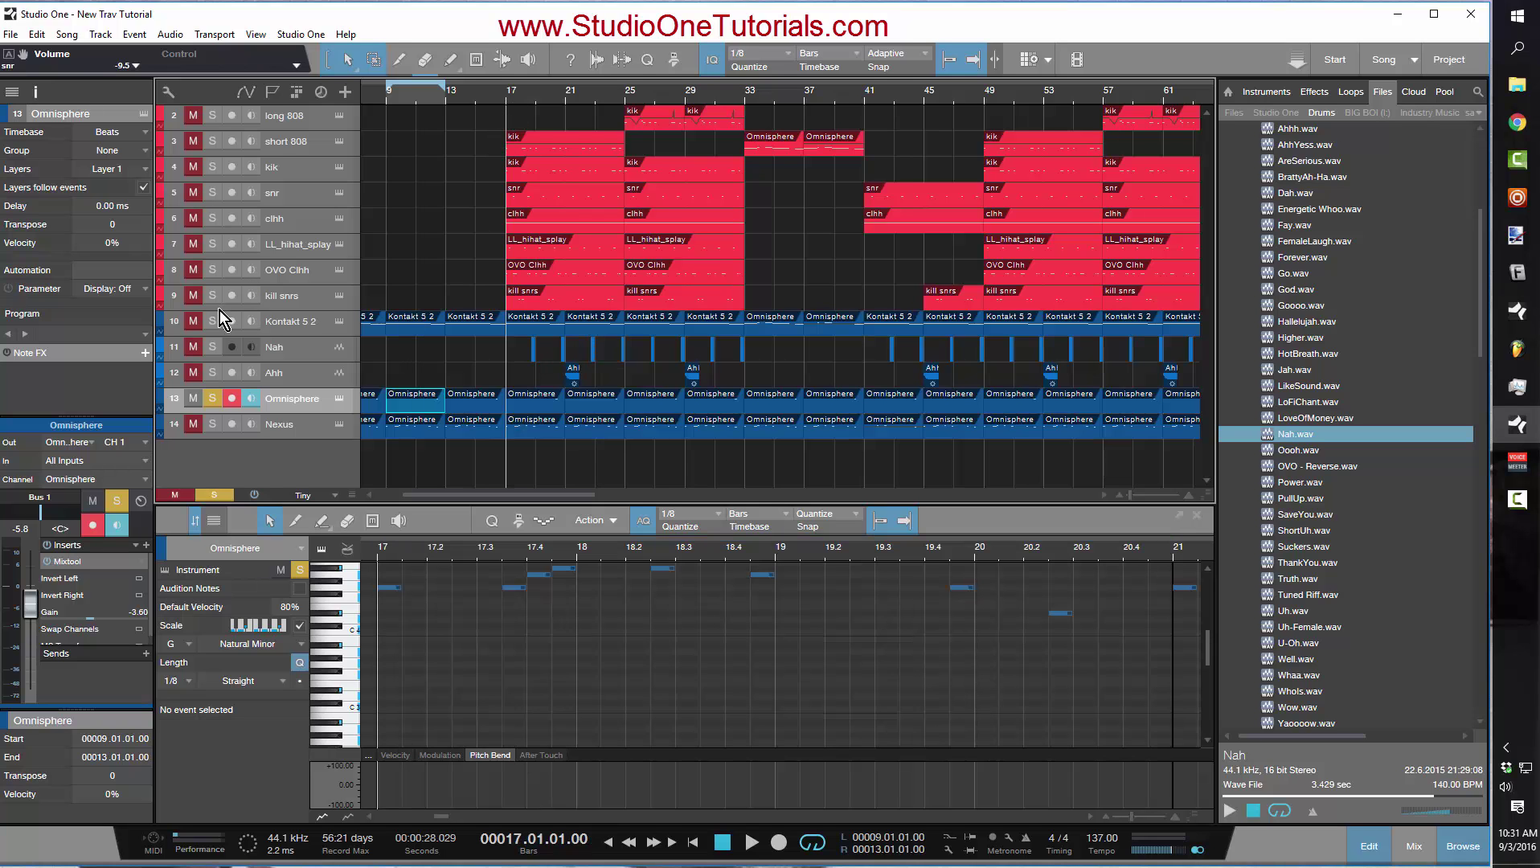
pyautogui.moveTo(214, 300); pyautogui.dragTo(218, 186)
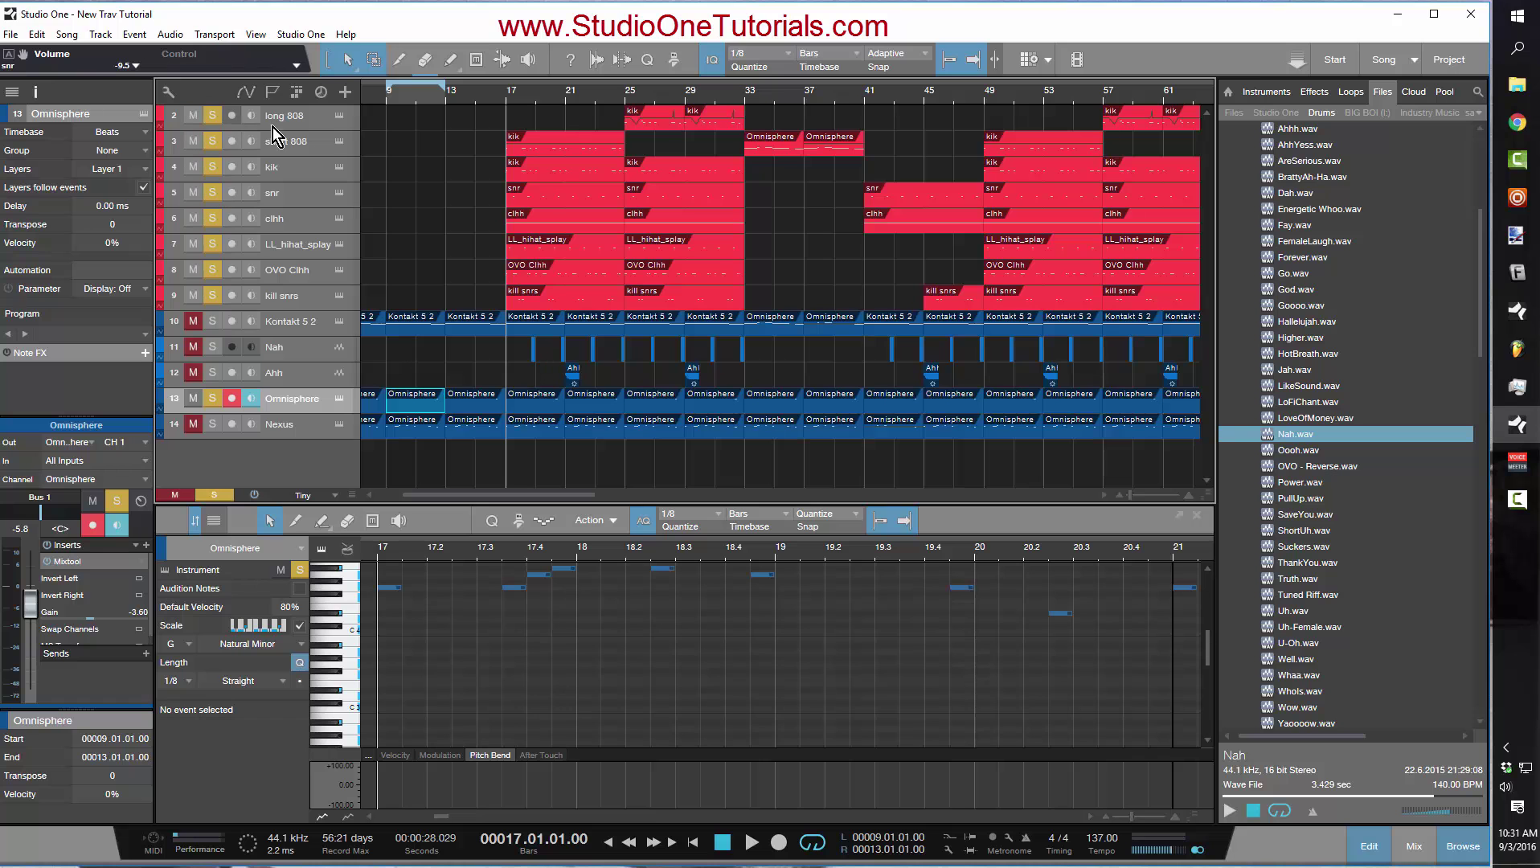
pyautogui.press('space')
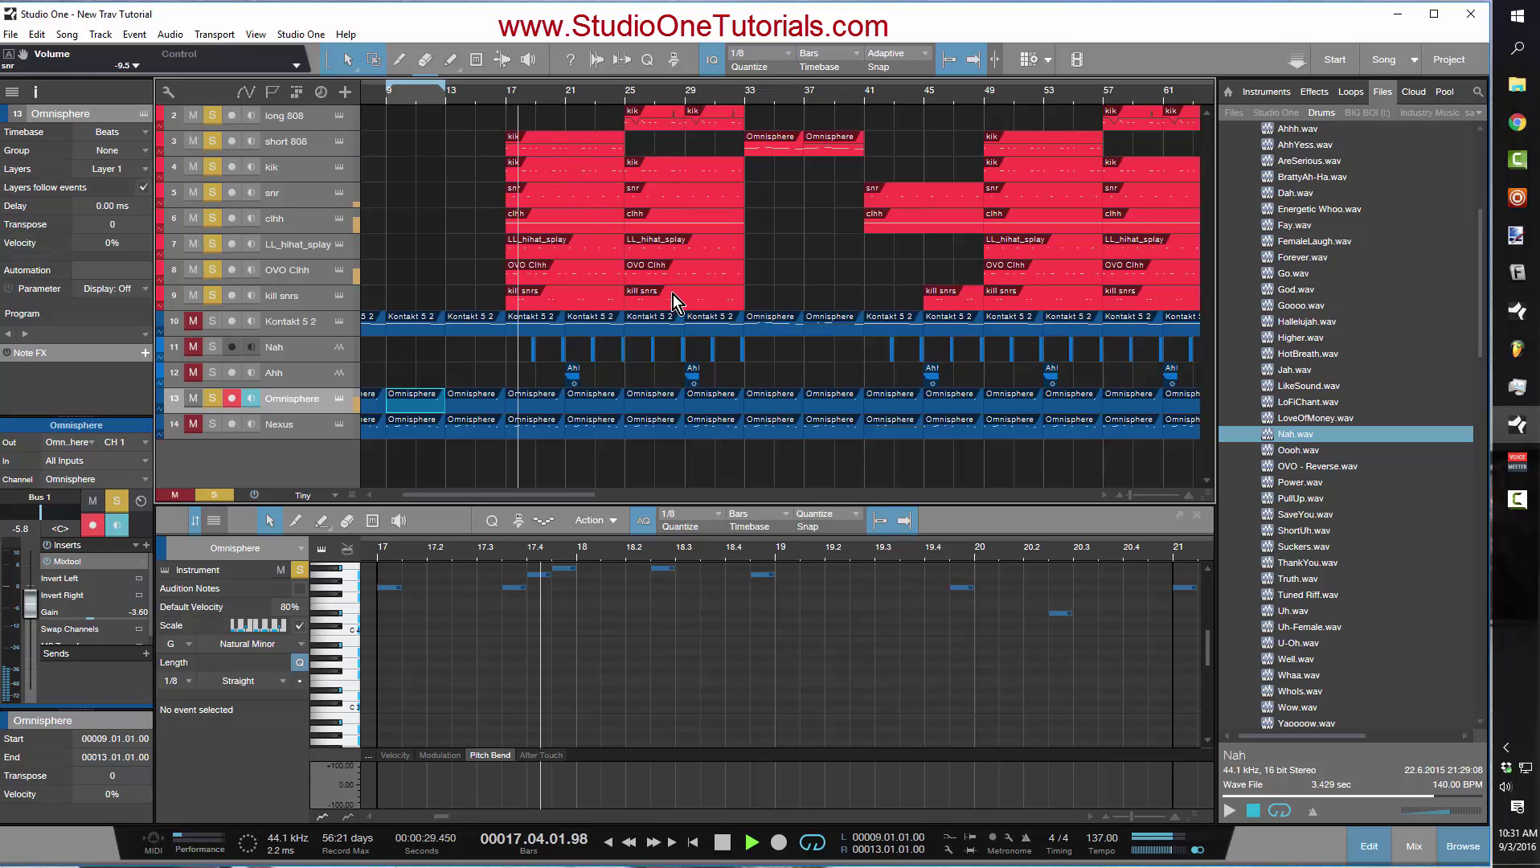
pyautogui.press('space')
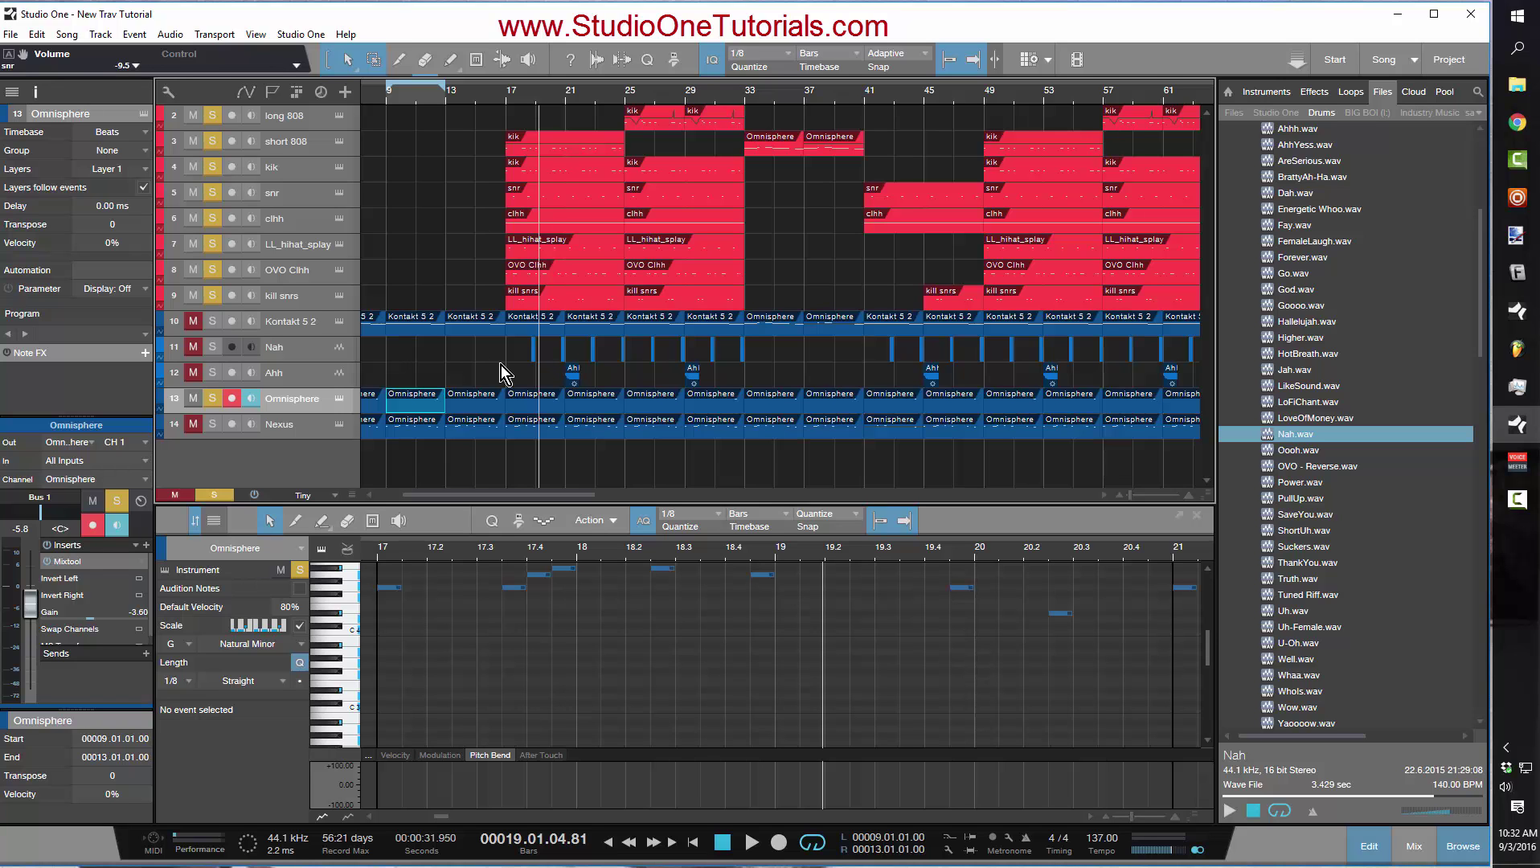
# - Return the playhead to bar 17, solo the Nexus track and show its event from bar 9 in the note editor
pyautogui.click(510, 100)
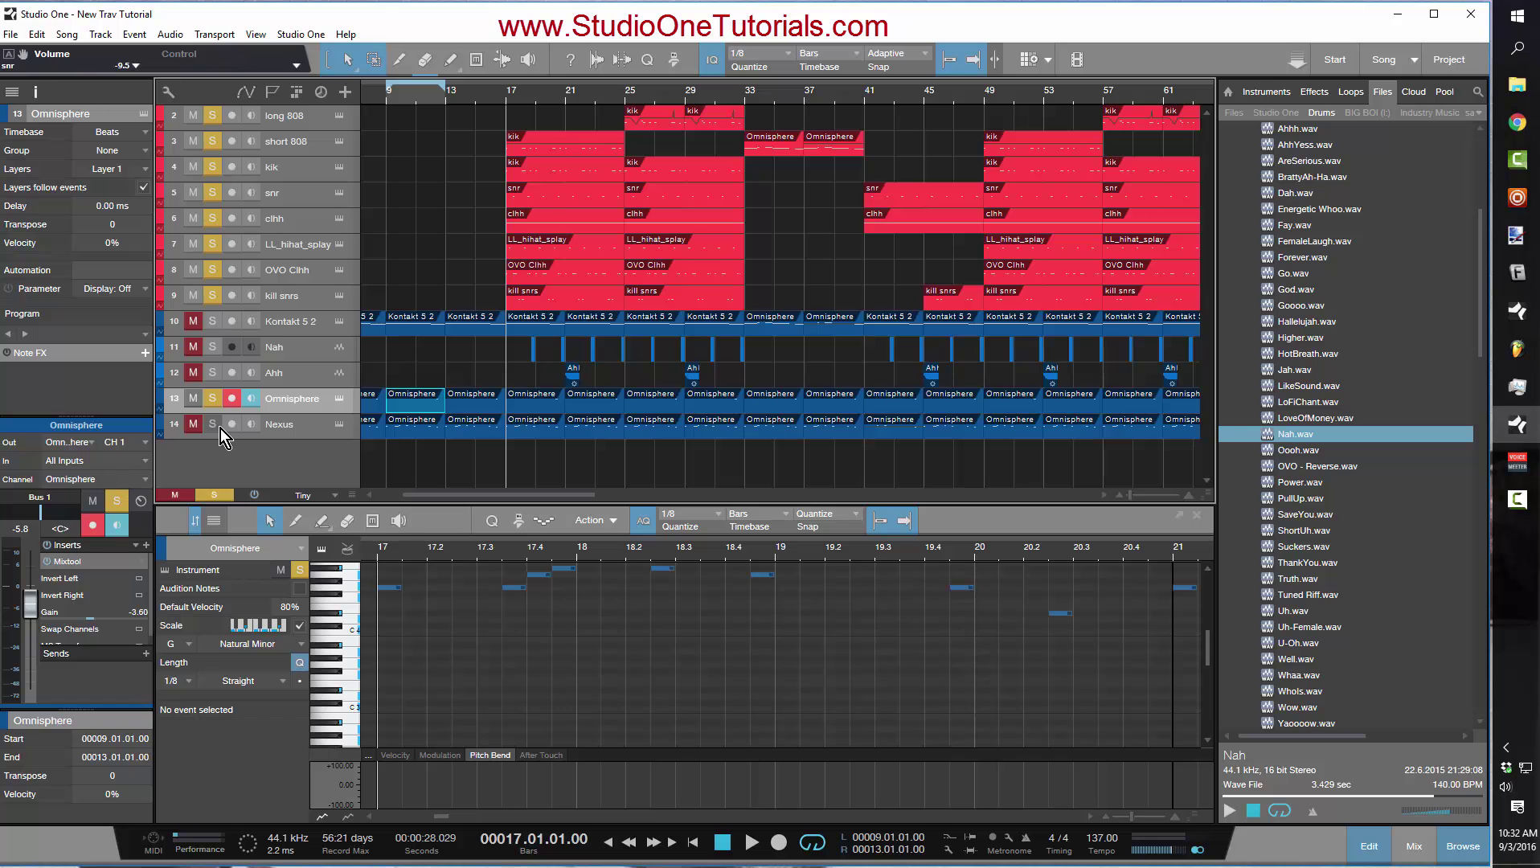
pyautogui.press('Down')
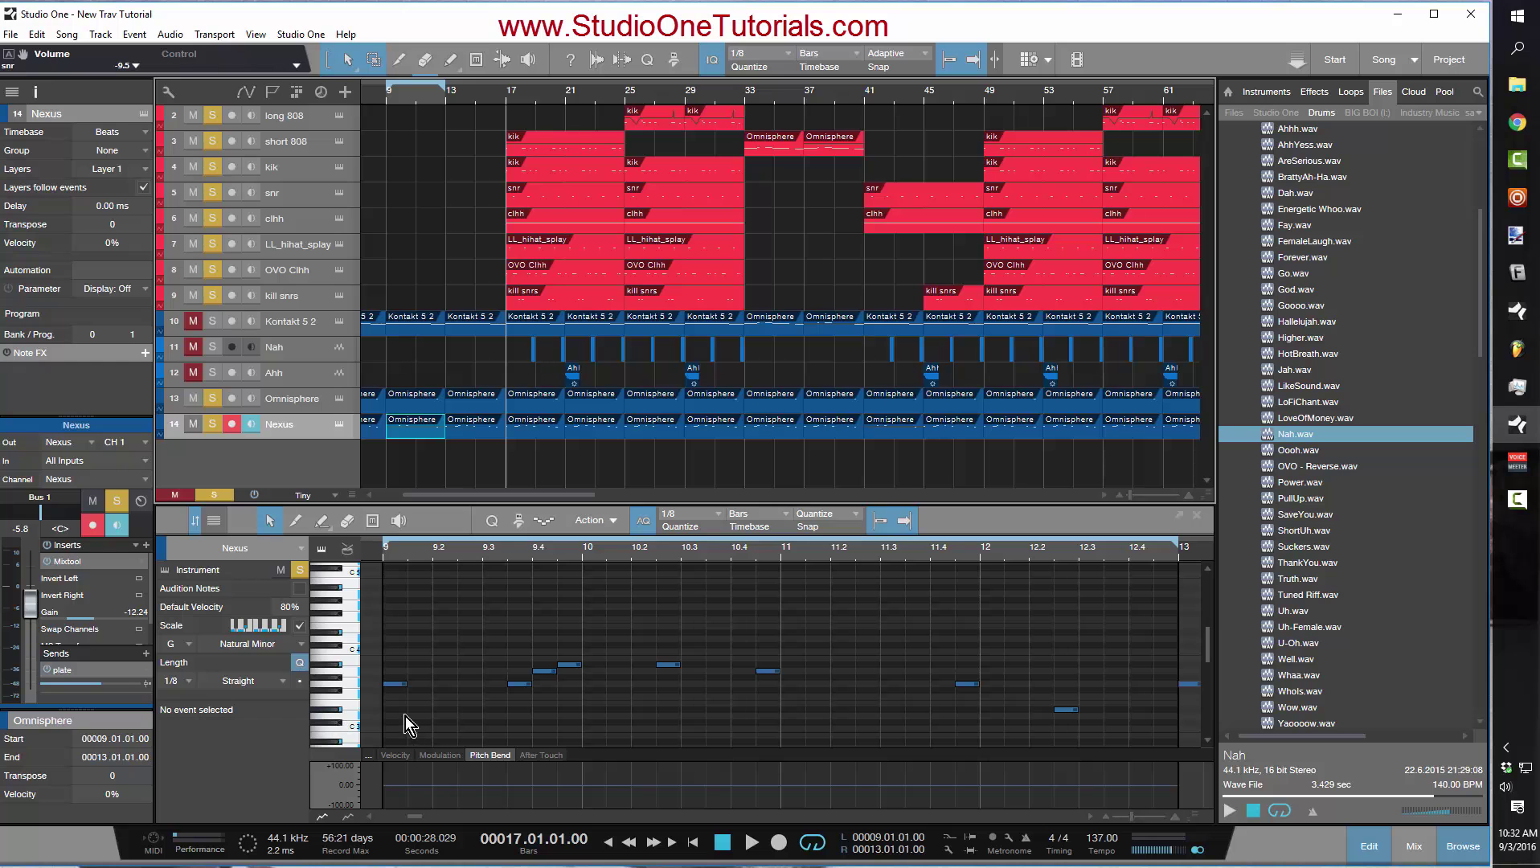
pyautogui.scroll(1, 410, 554)
pyautogui.scroll(-6, 414, 553)
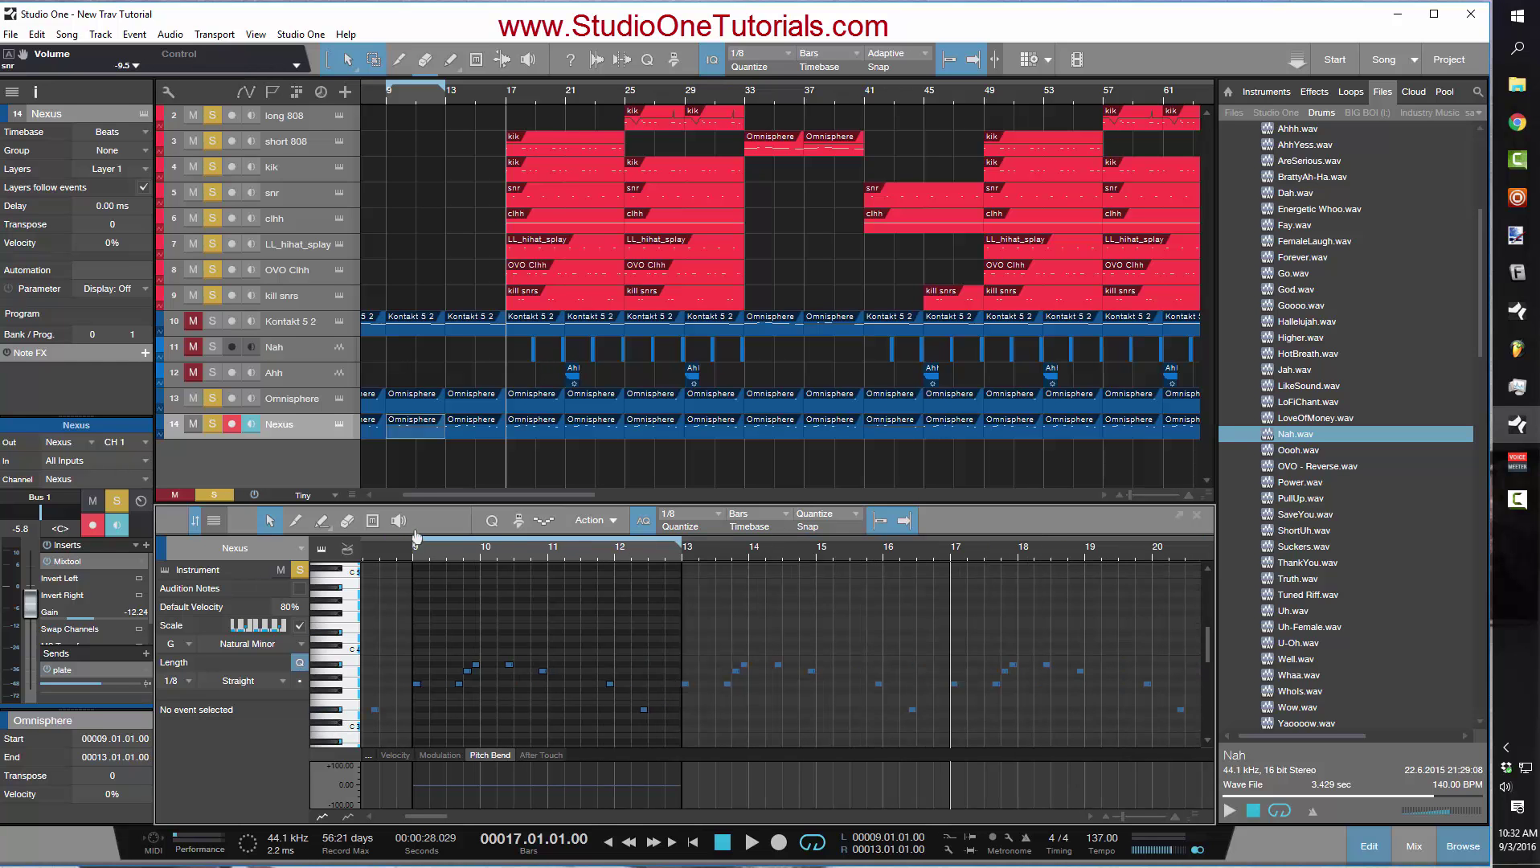
# - Set the playhead to bar 9, open the Nexus track's instrument and move its window clear of the track list
pyautogui.click(417, 553)
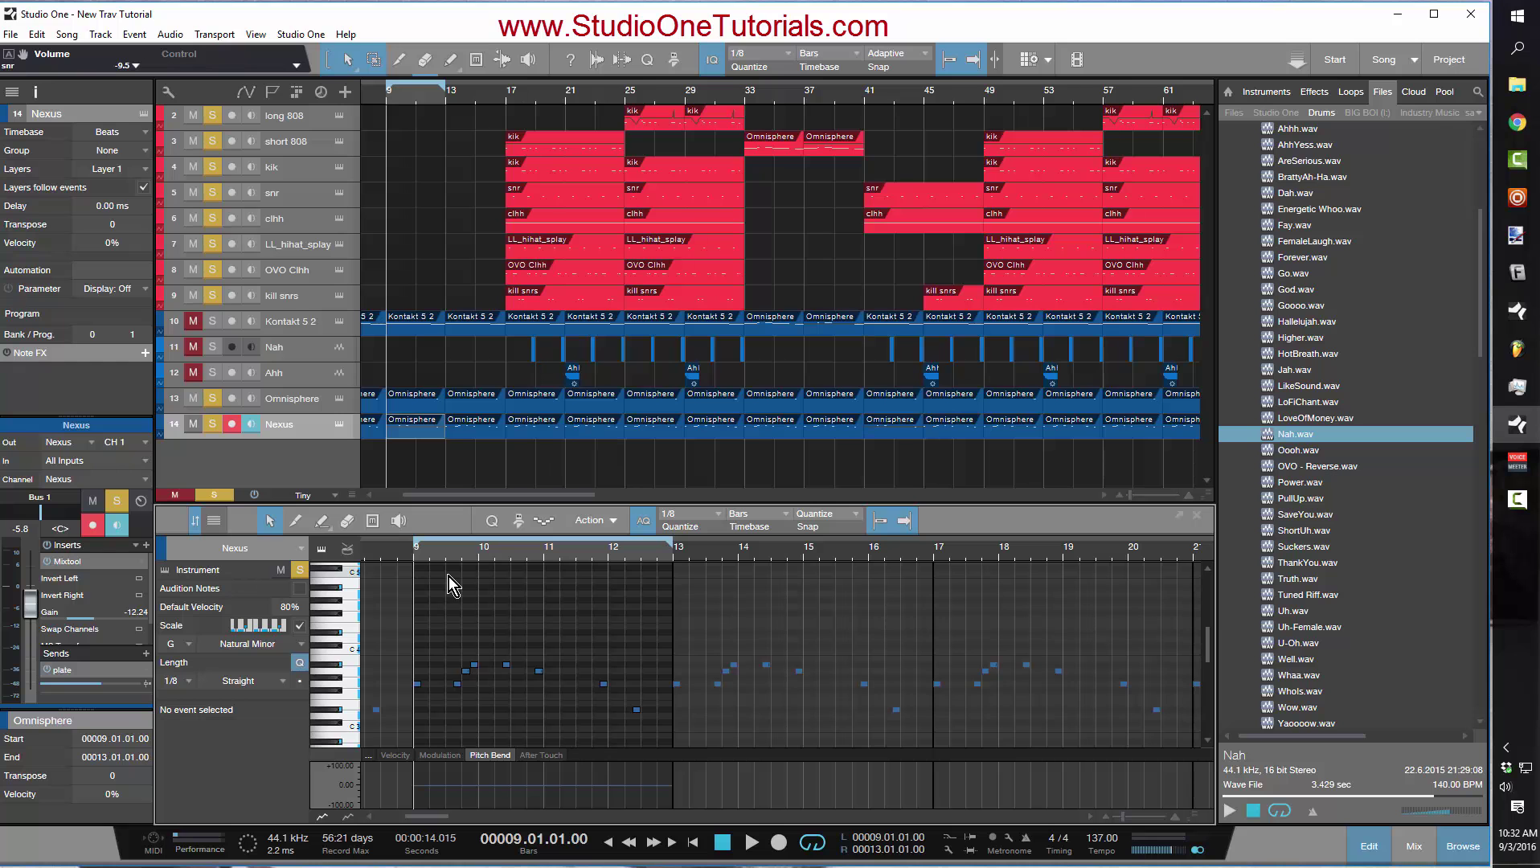
pyautogui.click(340, 424)
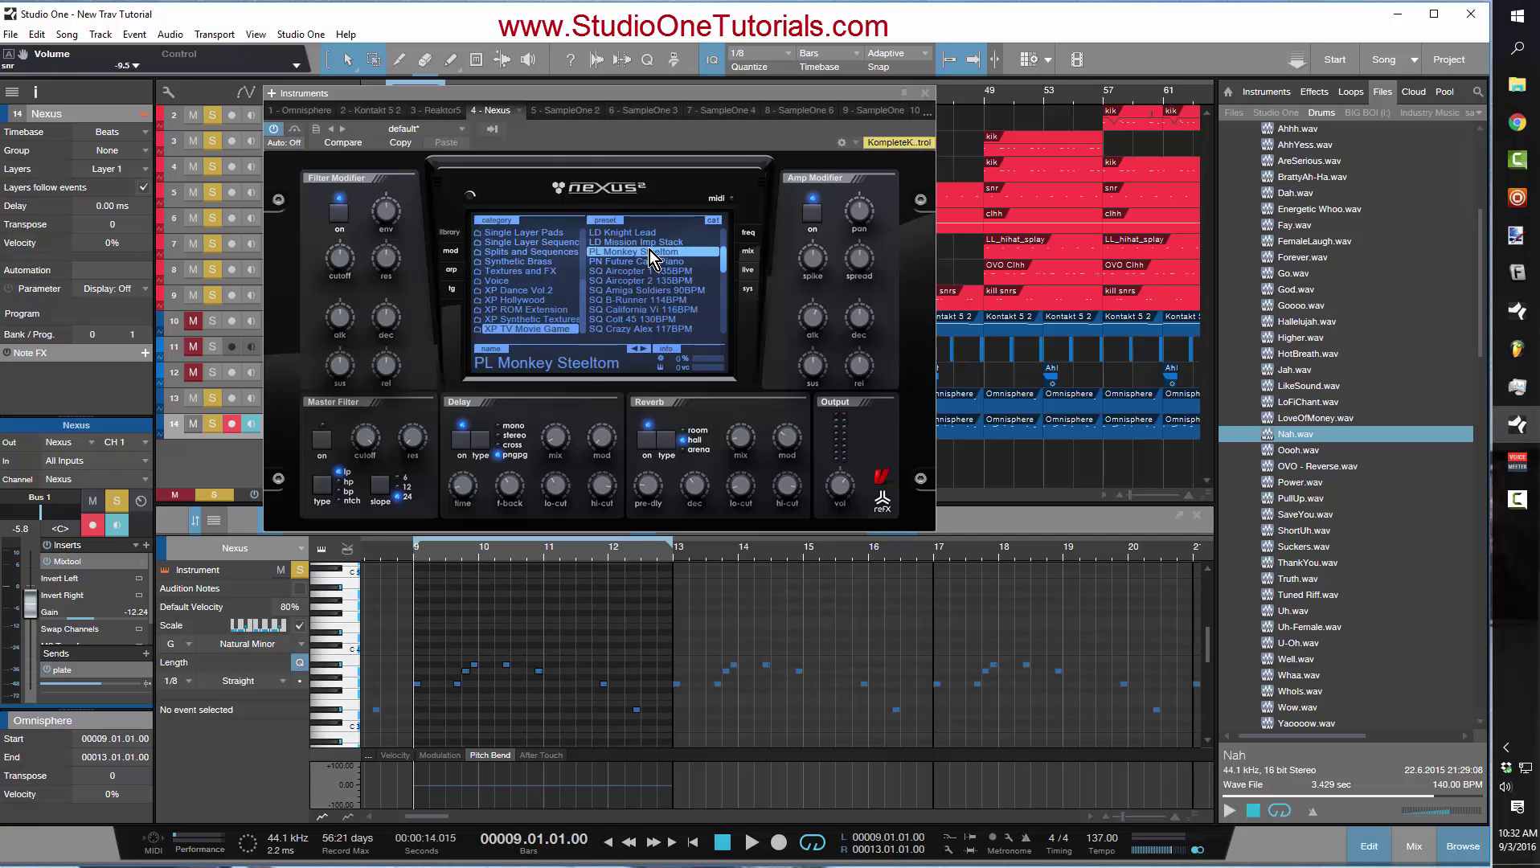
pyautogui.moveTo(658, 92); pyautogui.dragTo(802, 362)
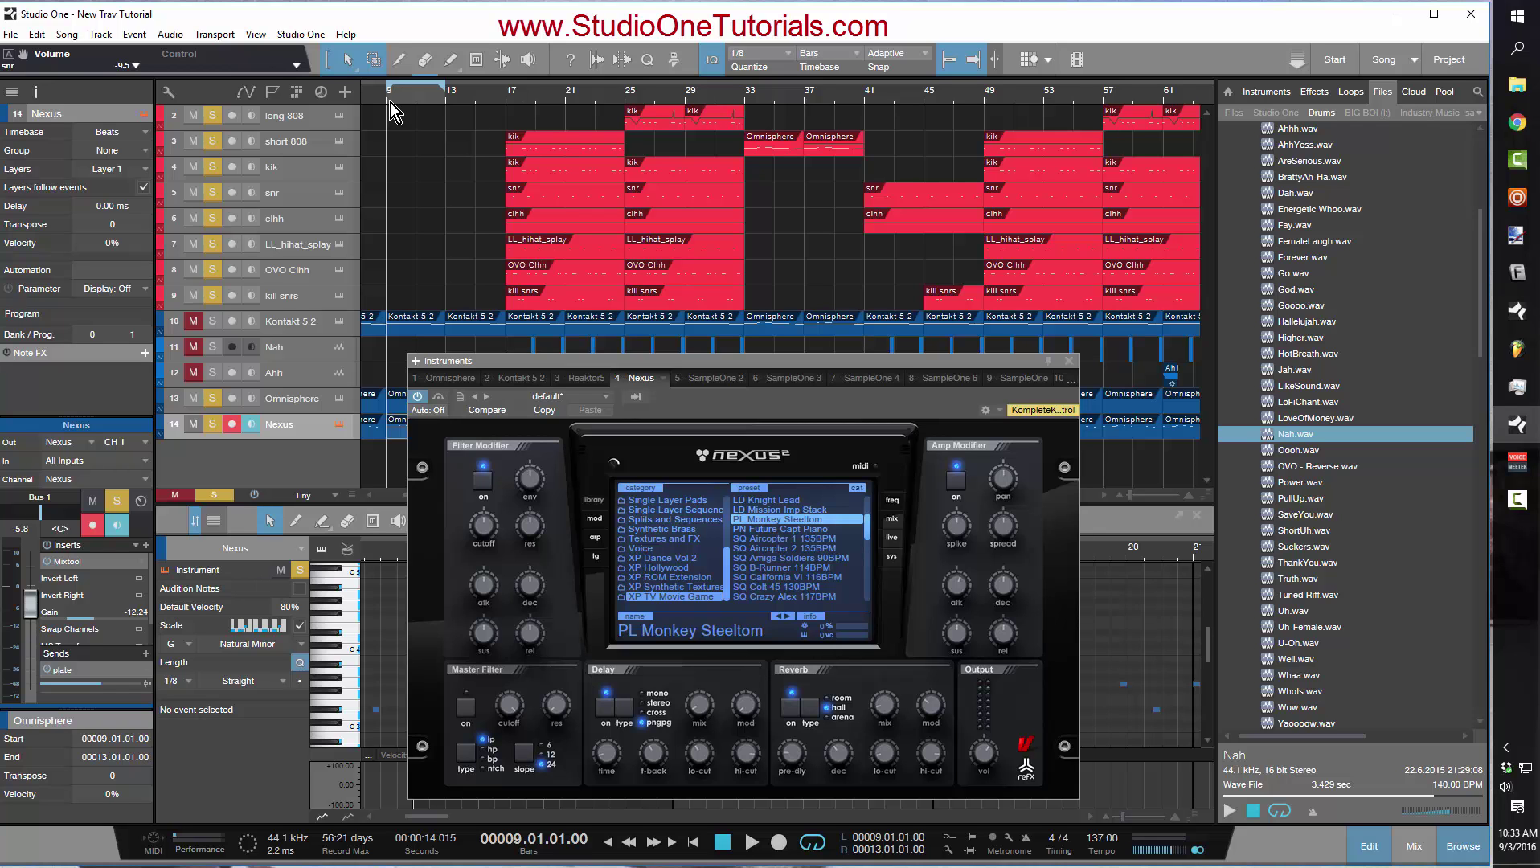
# - Play the loop from bar 9, mute Omnisphere to hear Nexus alone, unmute and solo Omnisphere again, and stop playback
pyautogui.press('space')
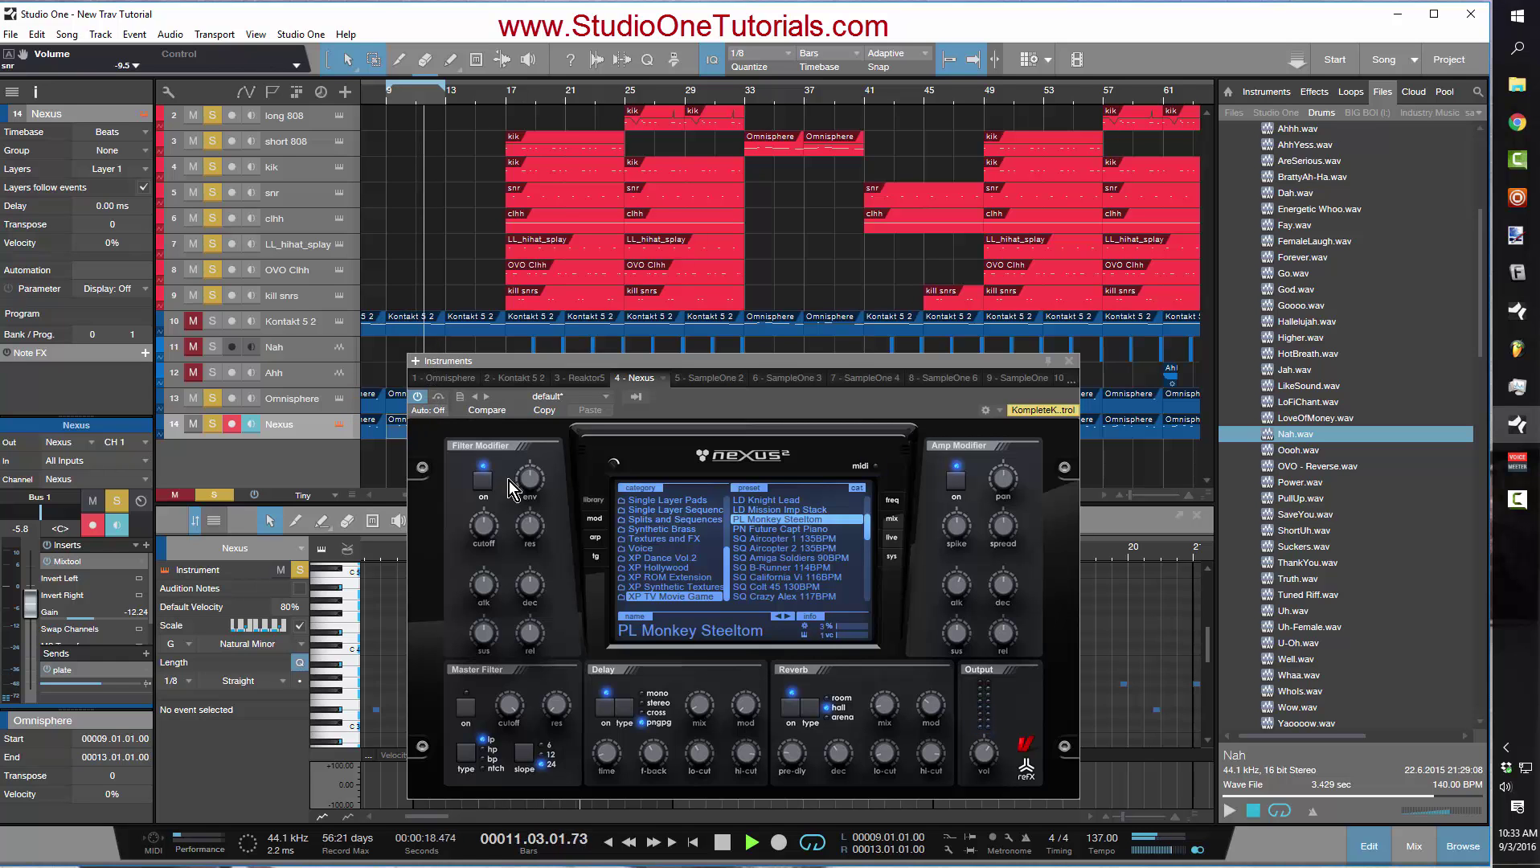
pyautogui.click(193, 398)
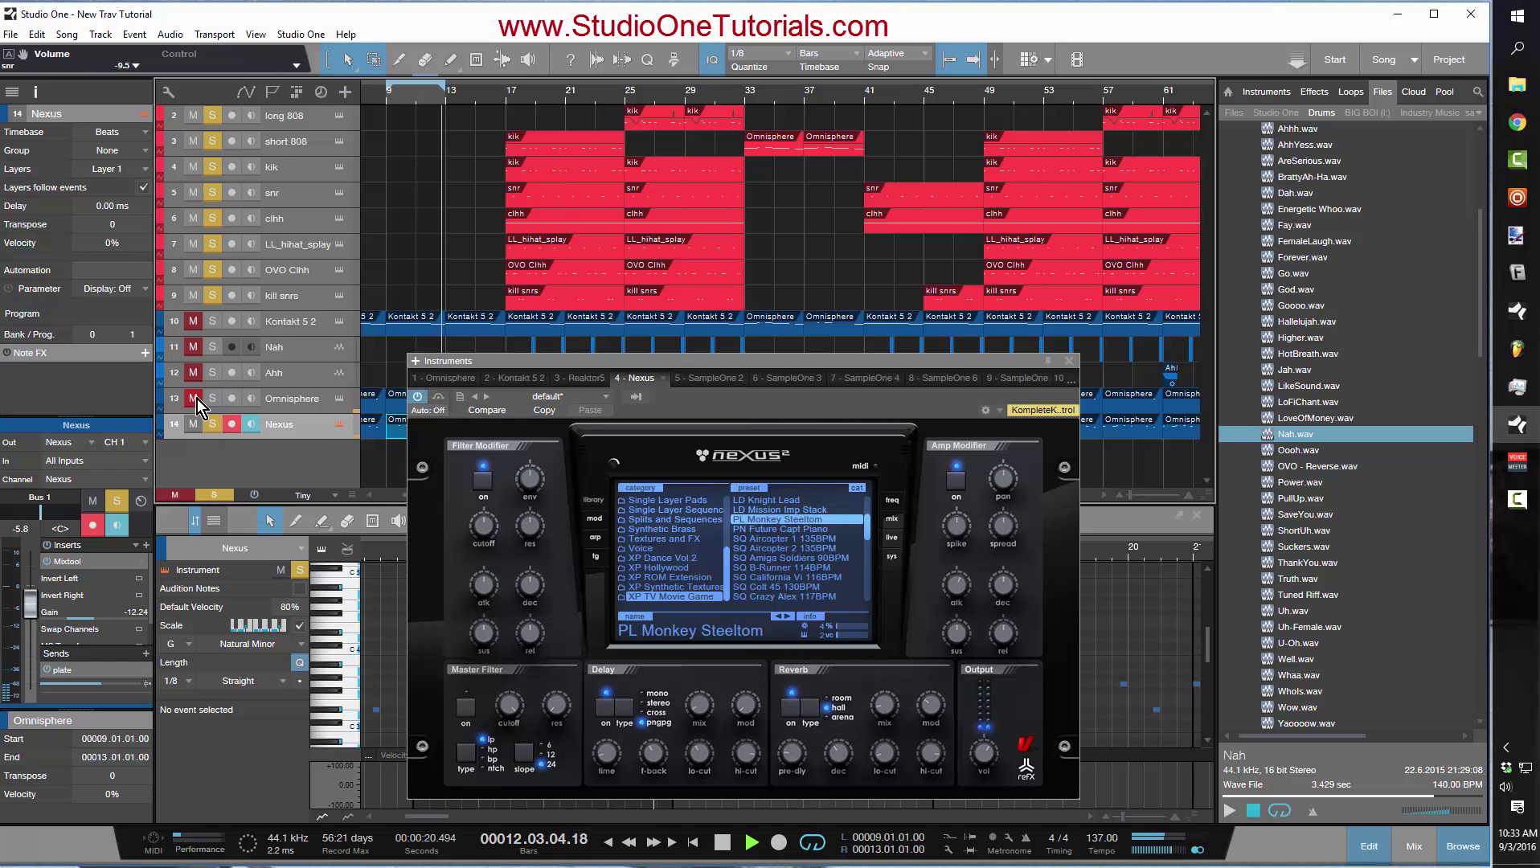
pyautogui.click(195, 398)
pyautogui.click(212, 398)
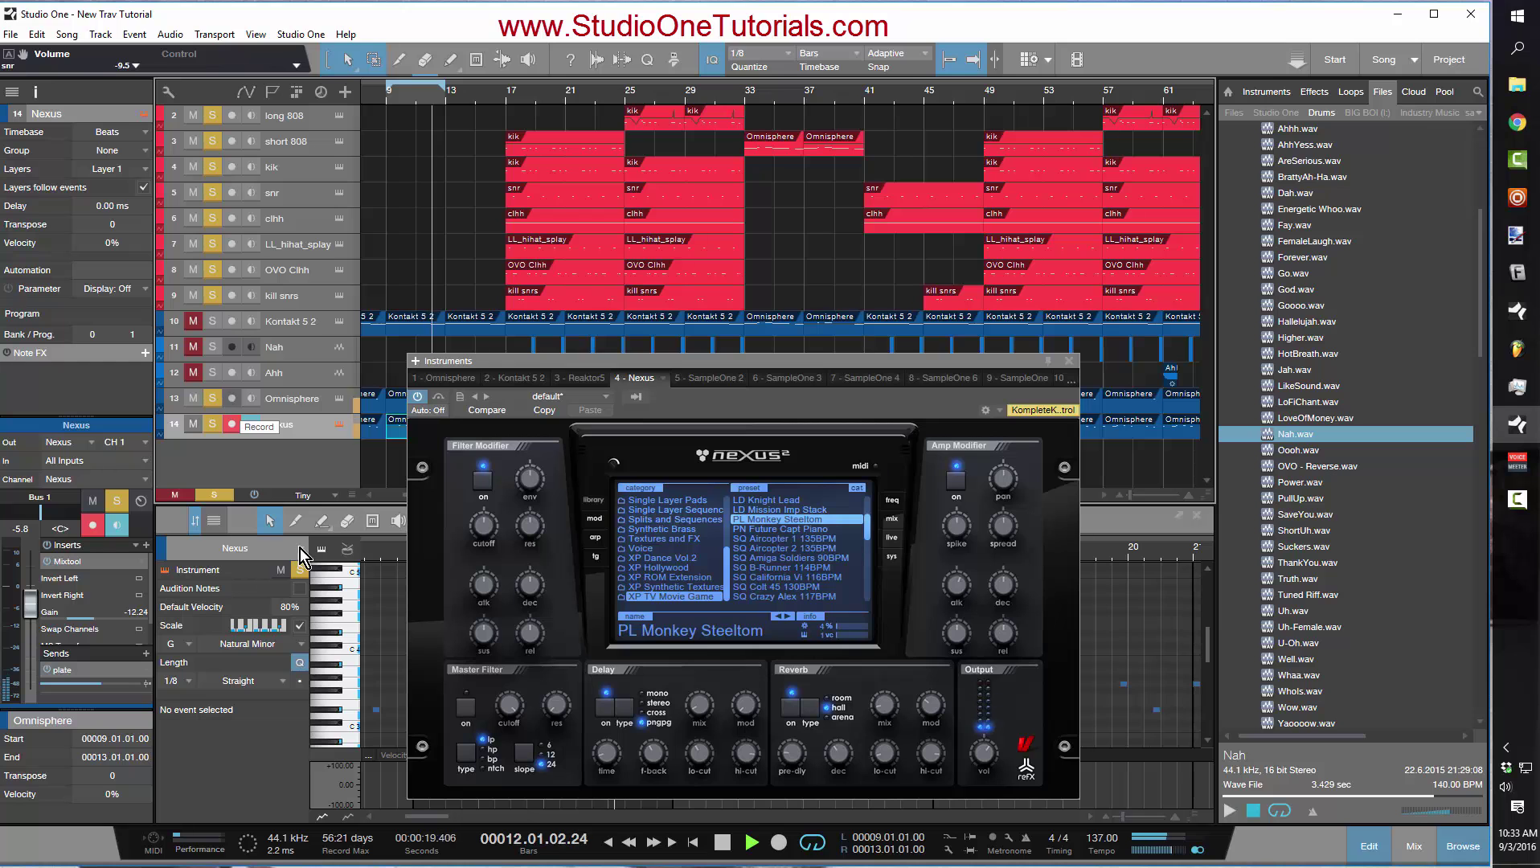
pyautogui.press('space')
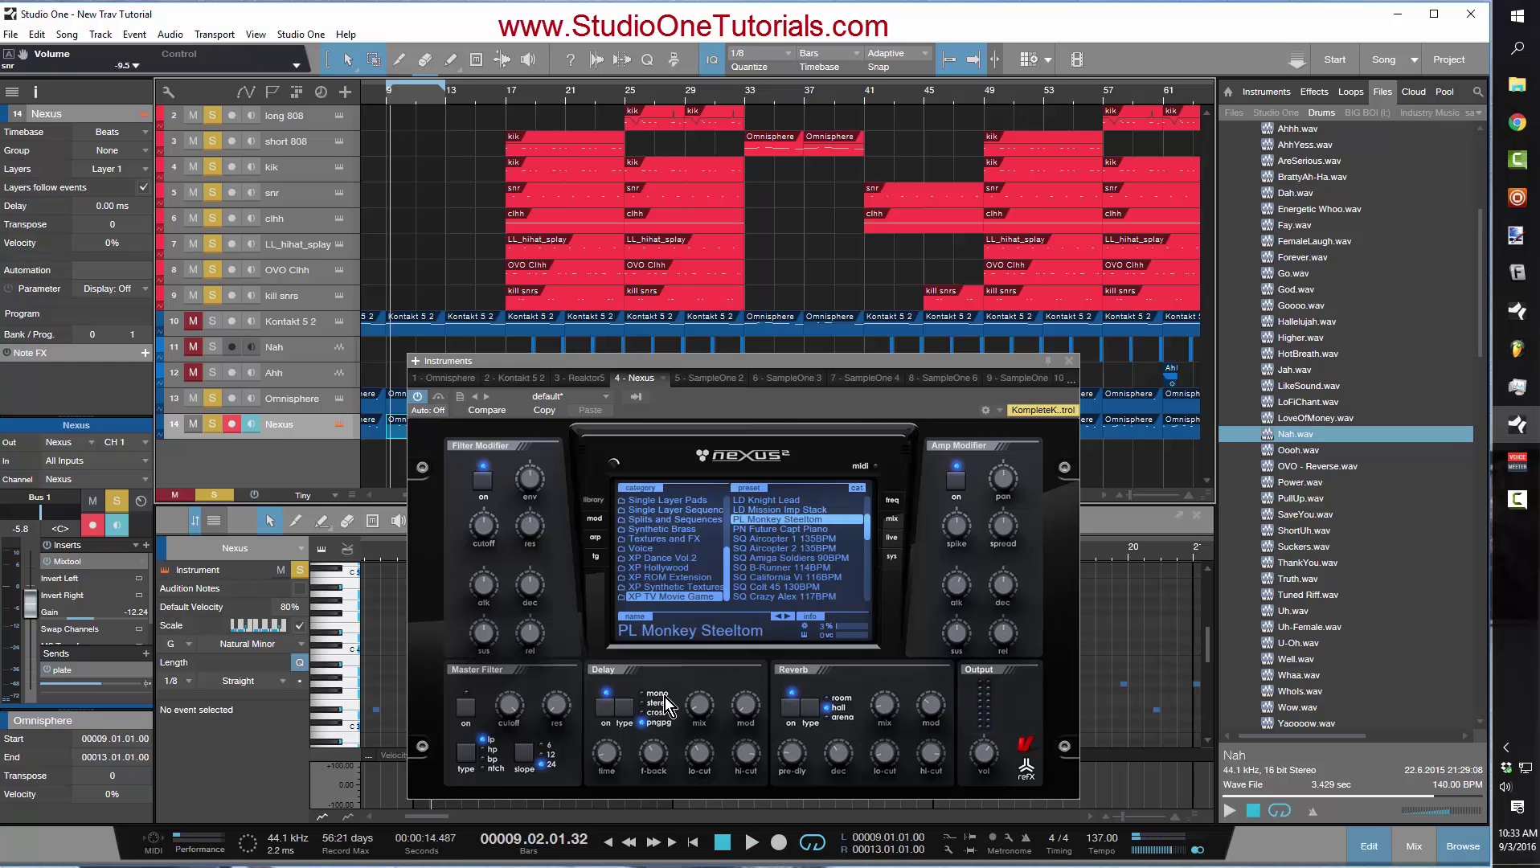